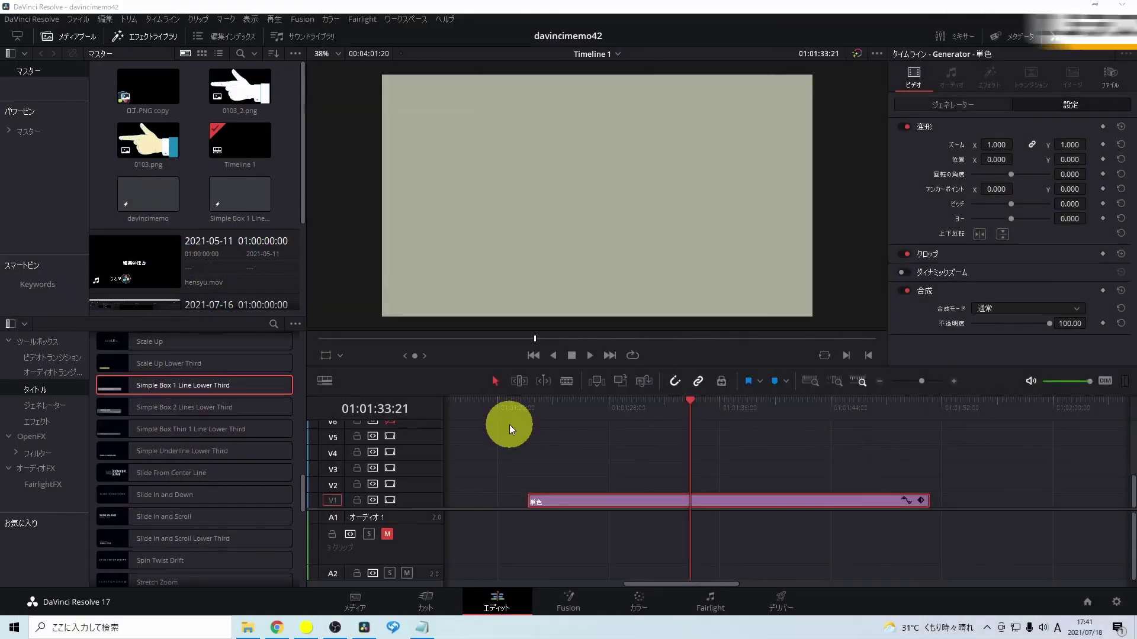
# - Drag the Simple Box 1 Line Lower Third Fusion title onto V2 above the solid-colour clip
pyautogui.click(135, 36)
pyautogui.click(137, 37)
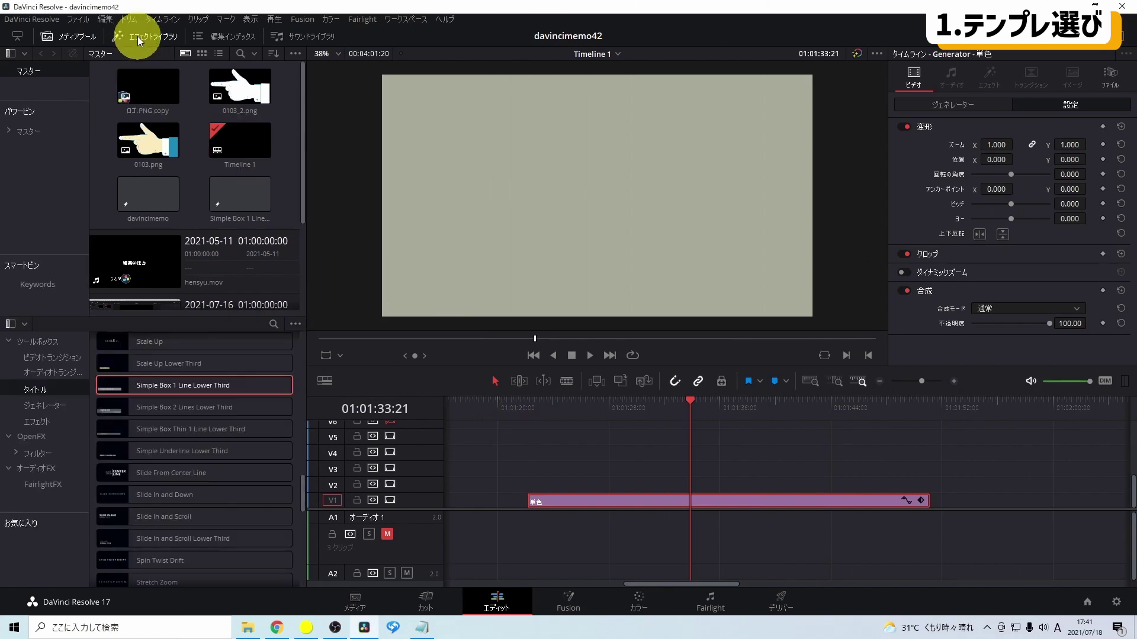
pyautogui.click(53, 387)
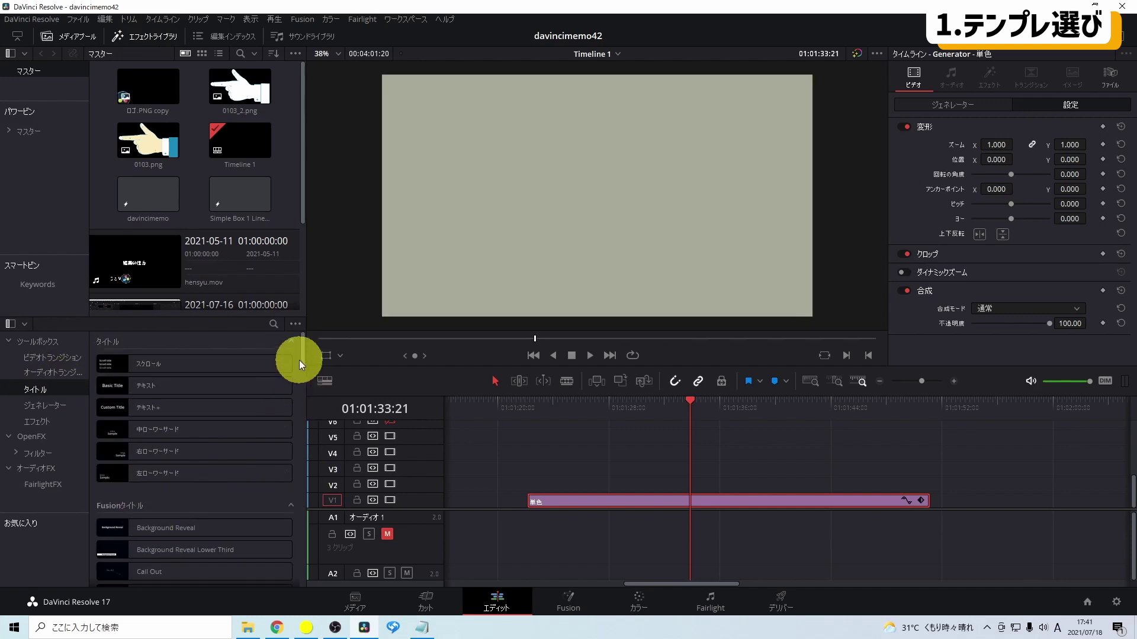
pyautogui.scroll(-1, 301, 360)
pyautogui.moveTo(301, 360); pyautogui.dragTo(304, 495)
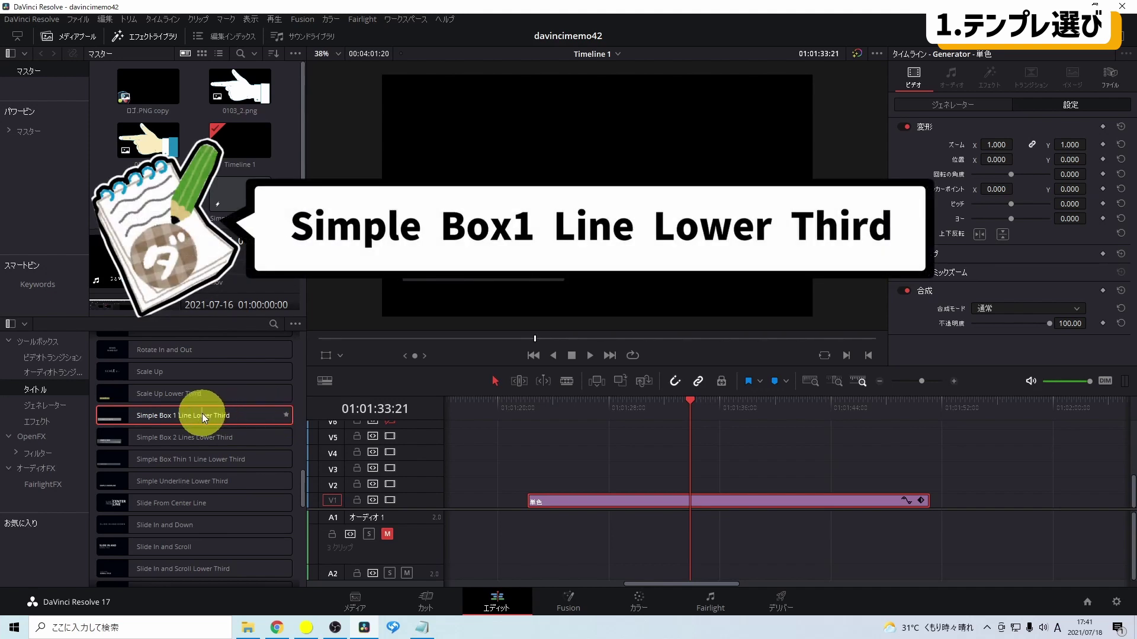
pyautogui.moveTo(202, 413)
pyautogui.mouseDown()
pyautogui.moveTo(705, 473)
pyautogui.moveTo(704, 484)
pyautogui.mouseUp()
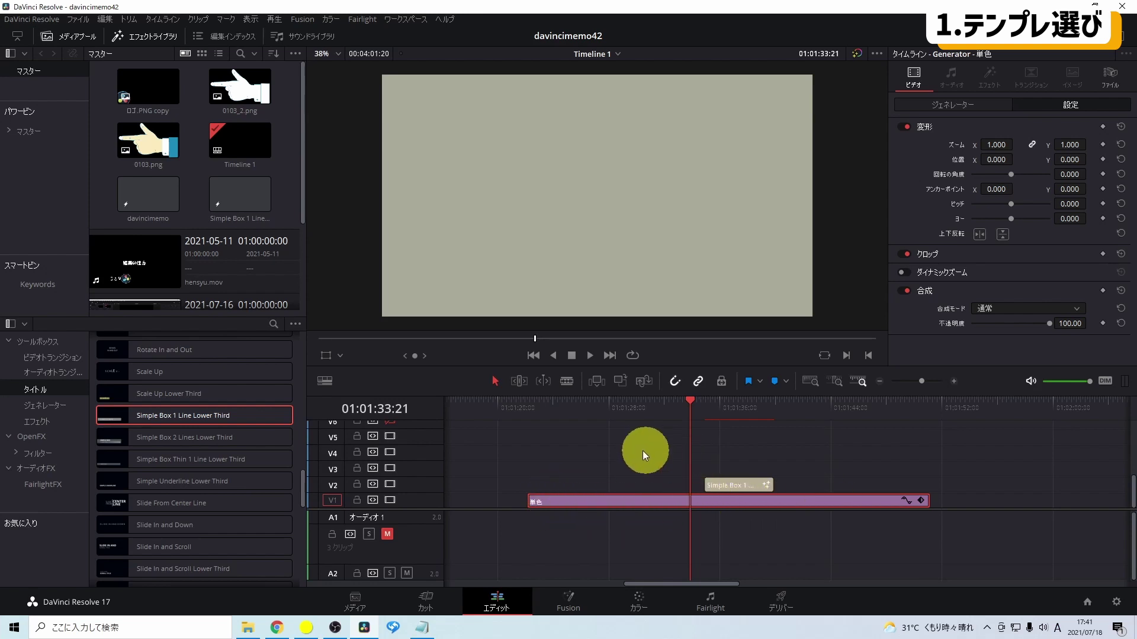
# - Move the title clip to start at the playhead and play back a preview
pyautogui.click(725, 485)
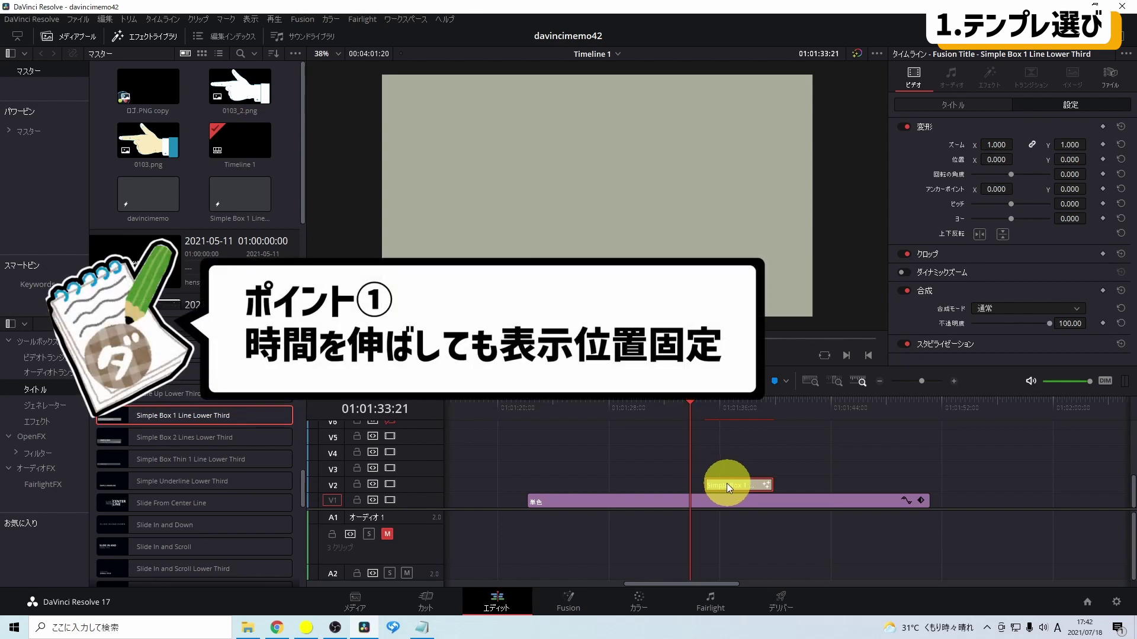
pyautogui.moveTo(727, 483)
pyautogui.mouseDown()
pyautogui.moveTo(714, 485)
pyautogui.moveTo(928, 485)
pyautogui.mouseUp()
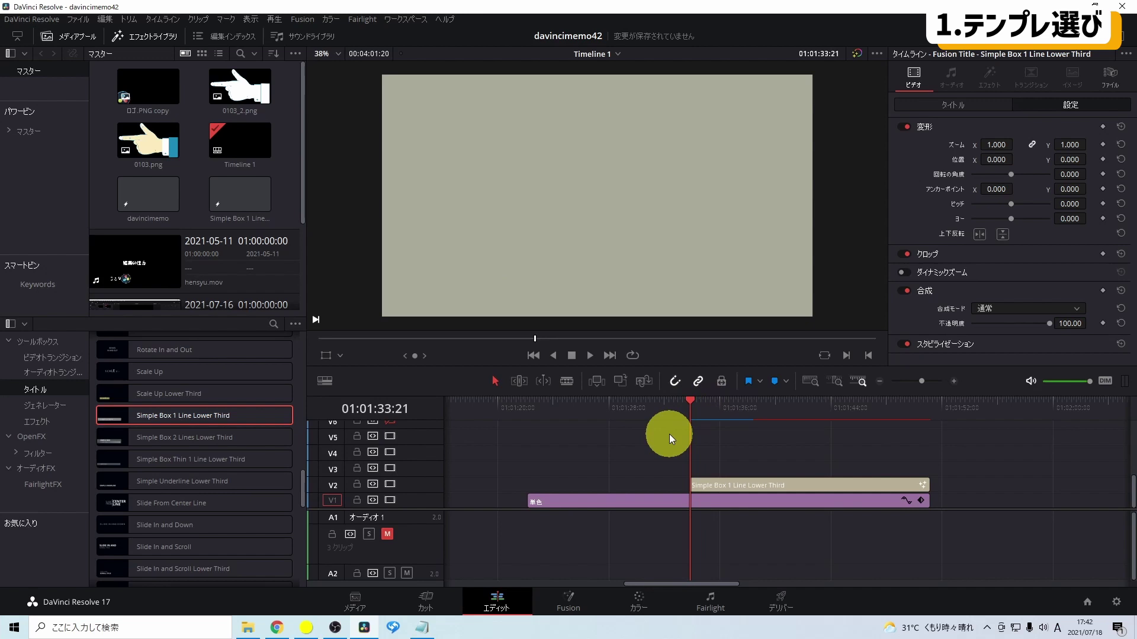
pyautogui.press('space')
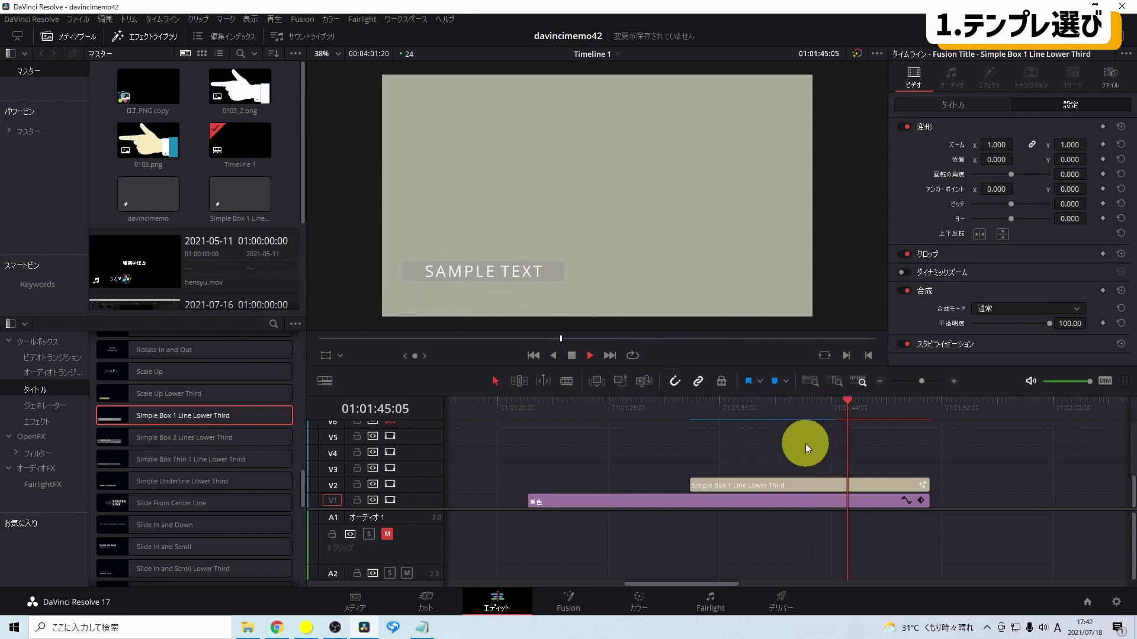
pyautogui.press('space')
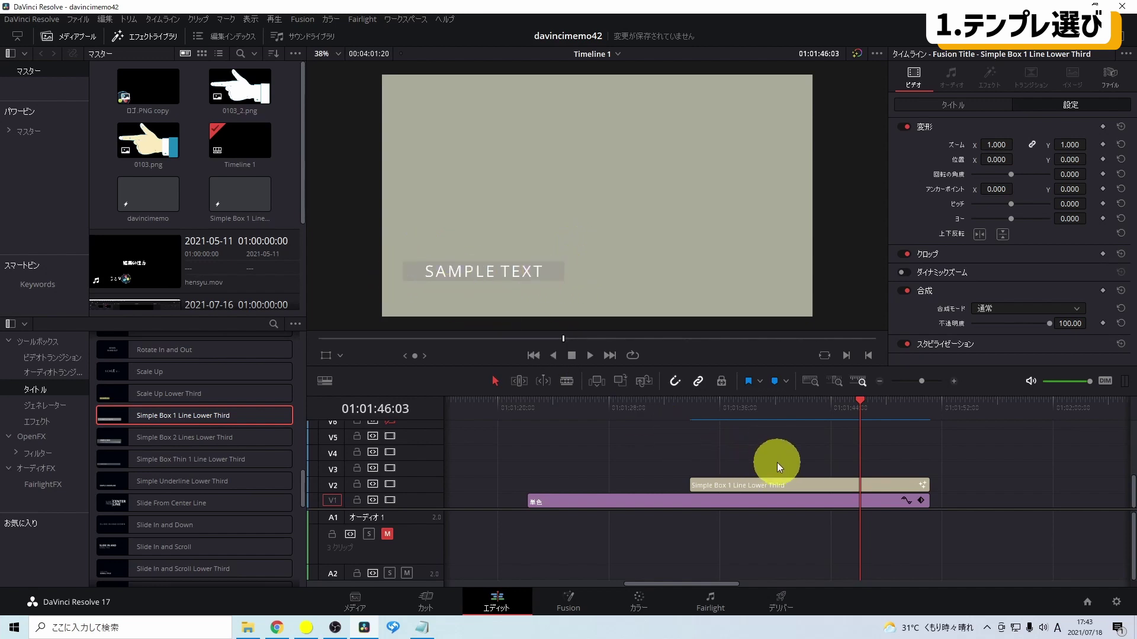
# - Trim the title clip's left edge earlier so it shows SAMPLE TEXT over the colour clip
pyautogui.click(765, 486)
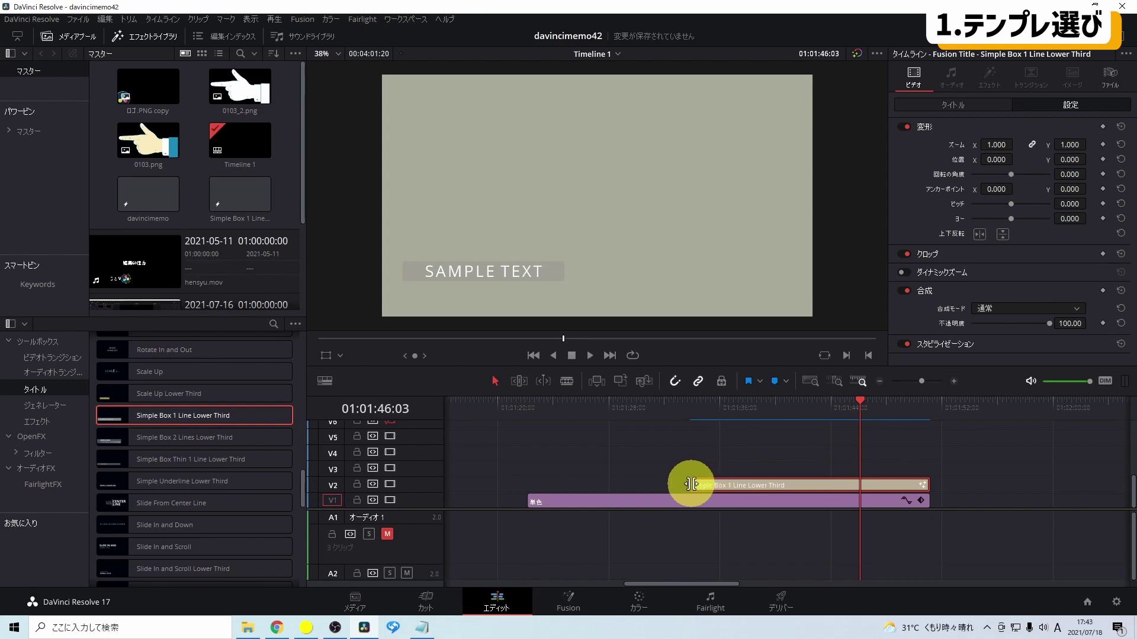
pyautogui.moveTo(691, 485); pyautogui.dragTo(618, 485)
pyautogui.moveTo(676, 398); pyautogui.dragTo(819, 403)
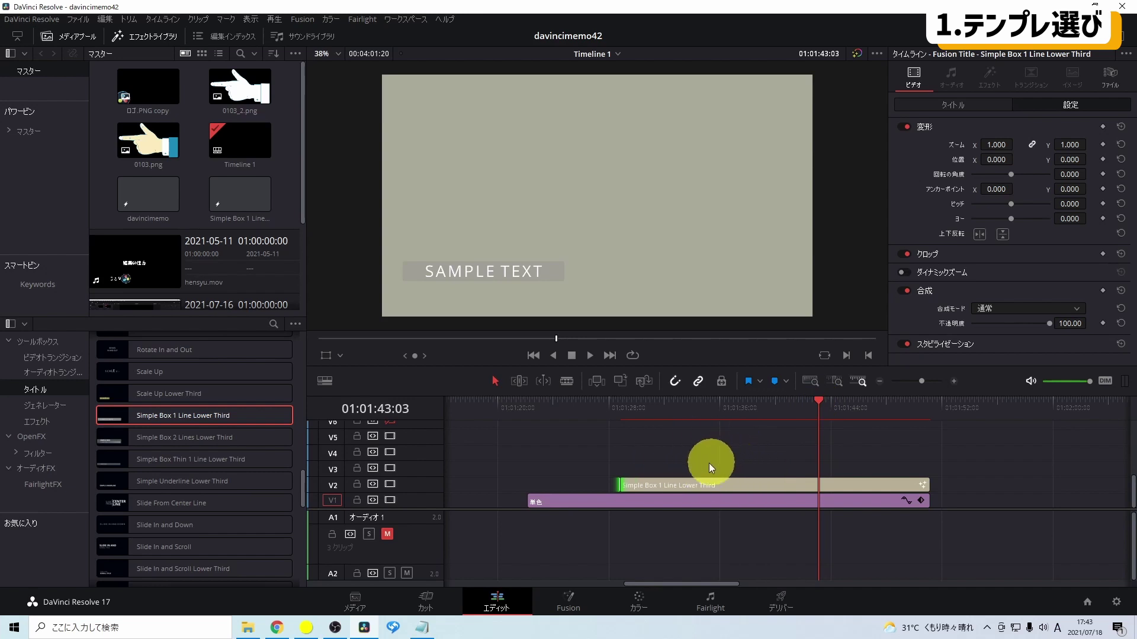
pyautogui.click(682, 488)
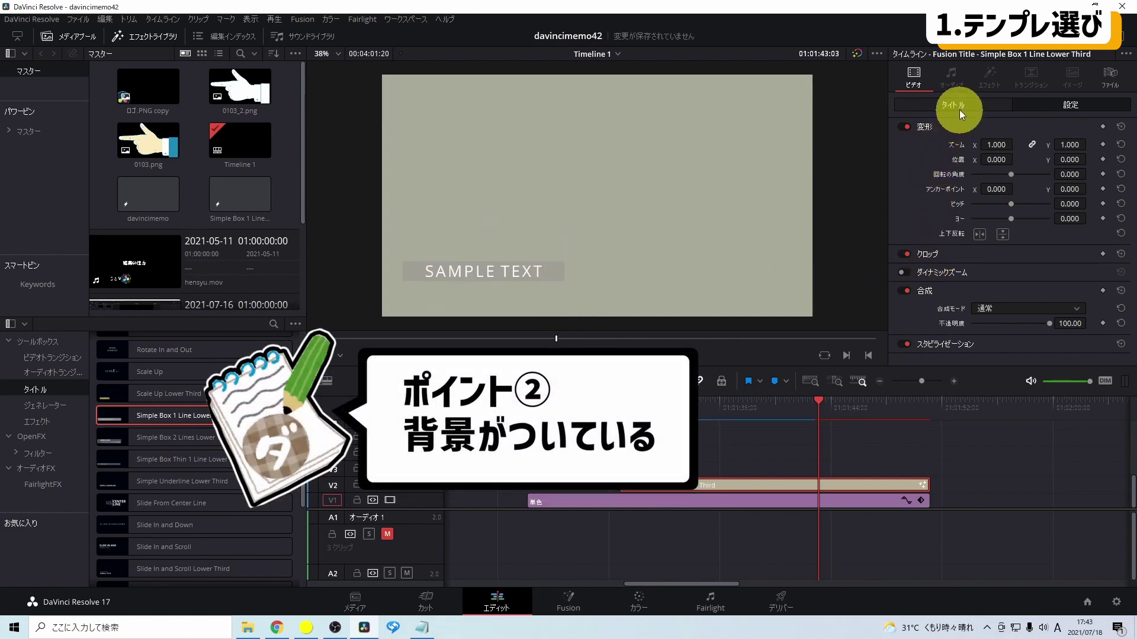
# - Show the title's Inspector Title settings with anchor, position X 0.1, Y 0.164 and line colour
pyautogui.click(960, 109)
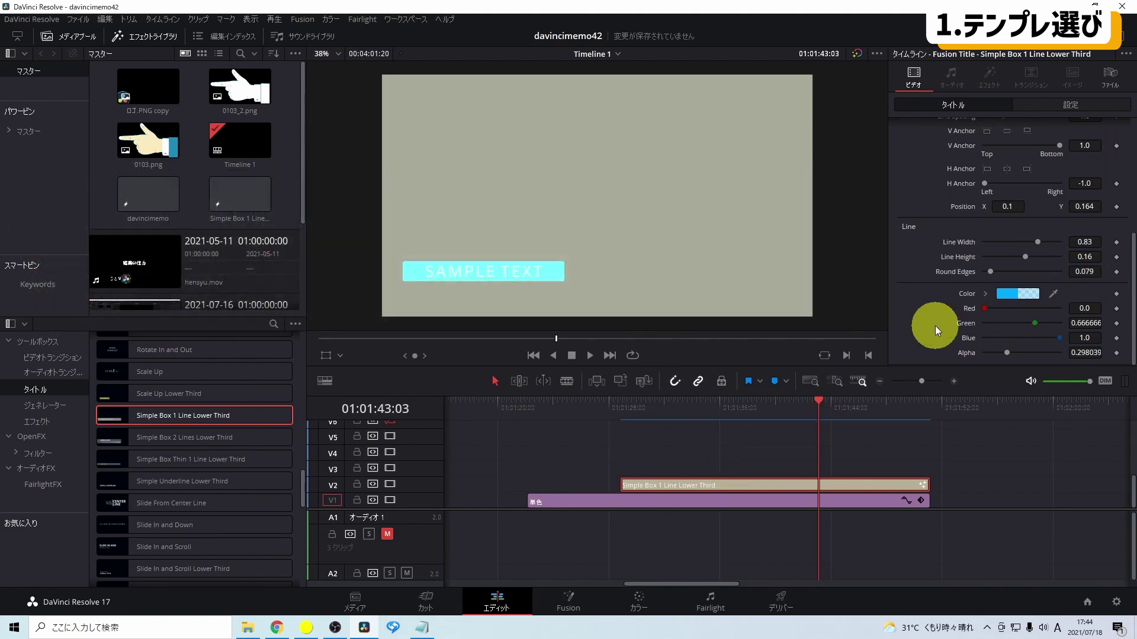
# - Nudge the title's Position X from 0.1 to 0.099
pyautogui.scroll(4, 935, 331)
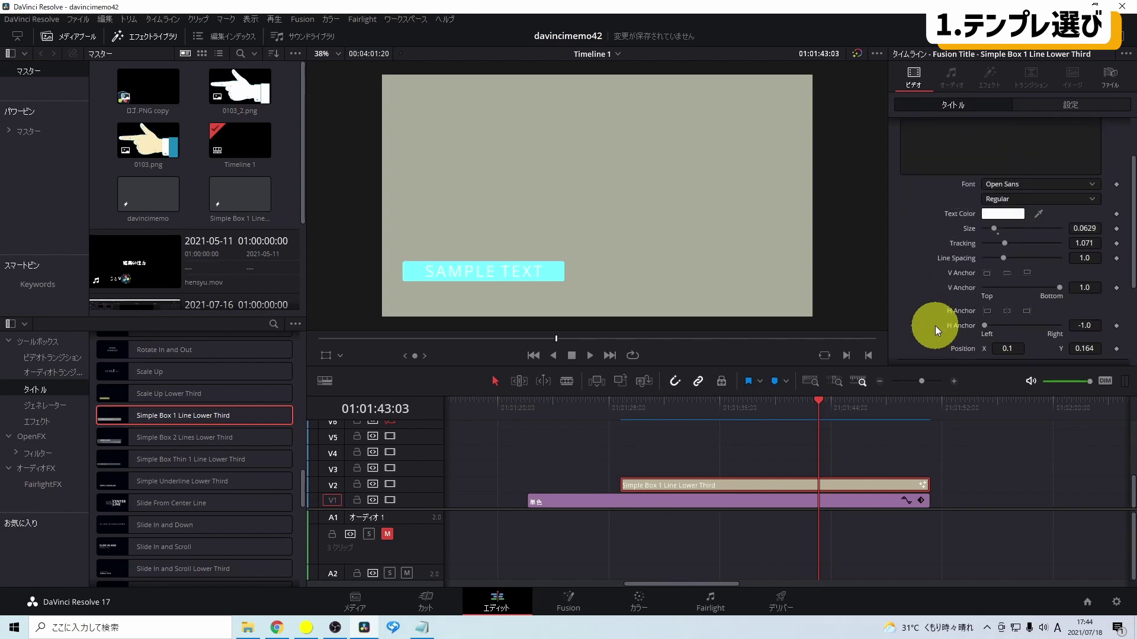
pyautogui.scroll(-1, 935, 330)
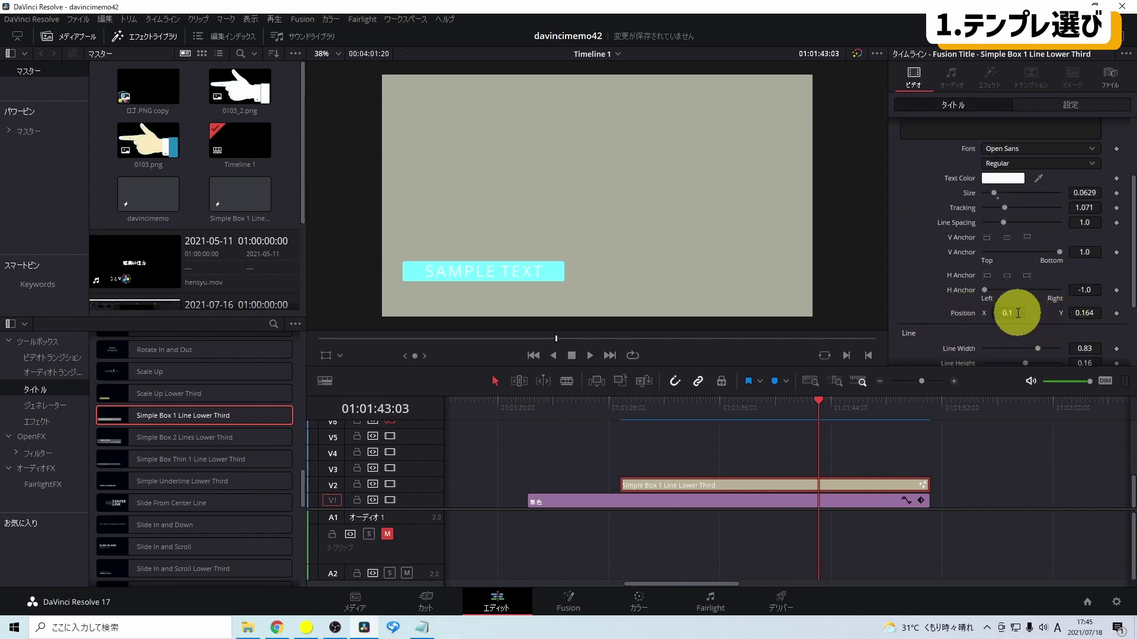
pyautogui.moveTo(1007, 314)
pyautogui.mouseDown()
pyautogui.moveTo(1047, 311)
pyautogui.moveTo(1033, 306)
pyautogui.moveTo(992, 337)
pyautogui.mouseUp()
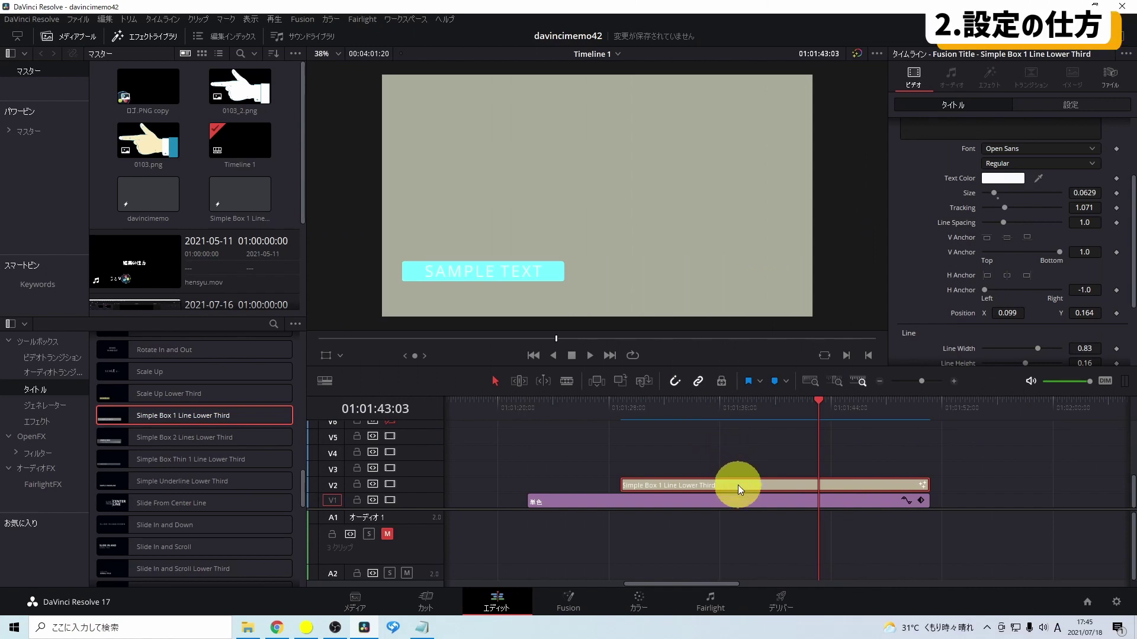
# - Replace SAMPLE TEXT with サイドテロップ作成 in the title text box
pyautogui.scroll(3, 904, 244)
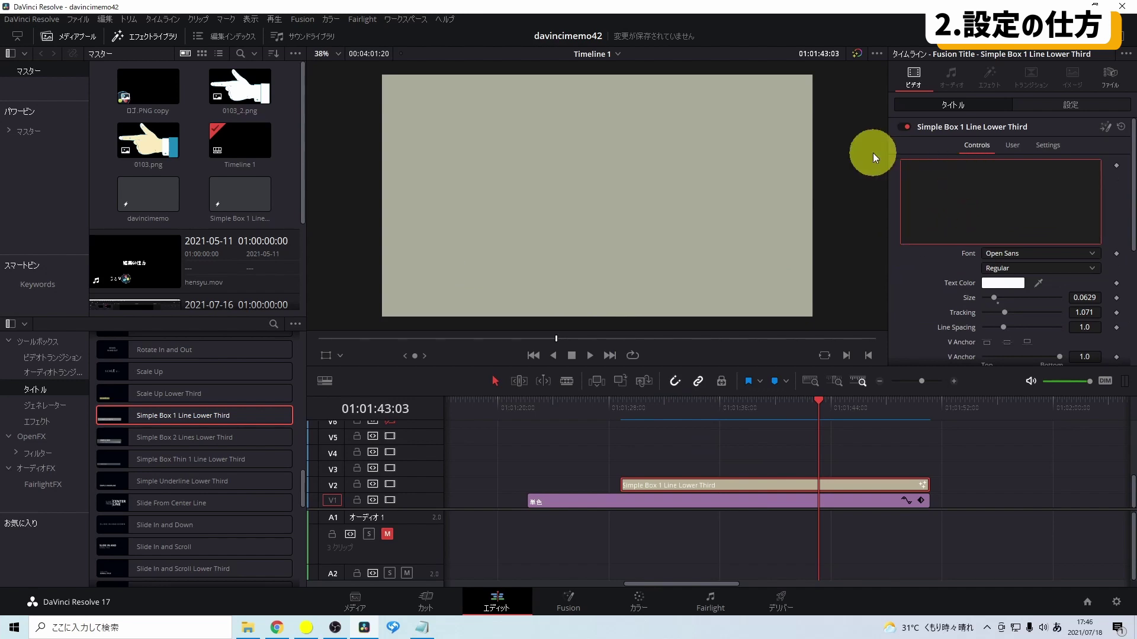
pyautogui.write('サイドテロップ作成')
pyautogui.scroll(-4, 1006, 301)
# - Set the title box's line colour to blue
pyautogui.click(1005, 301)
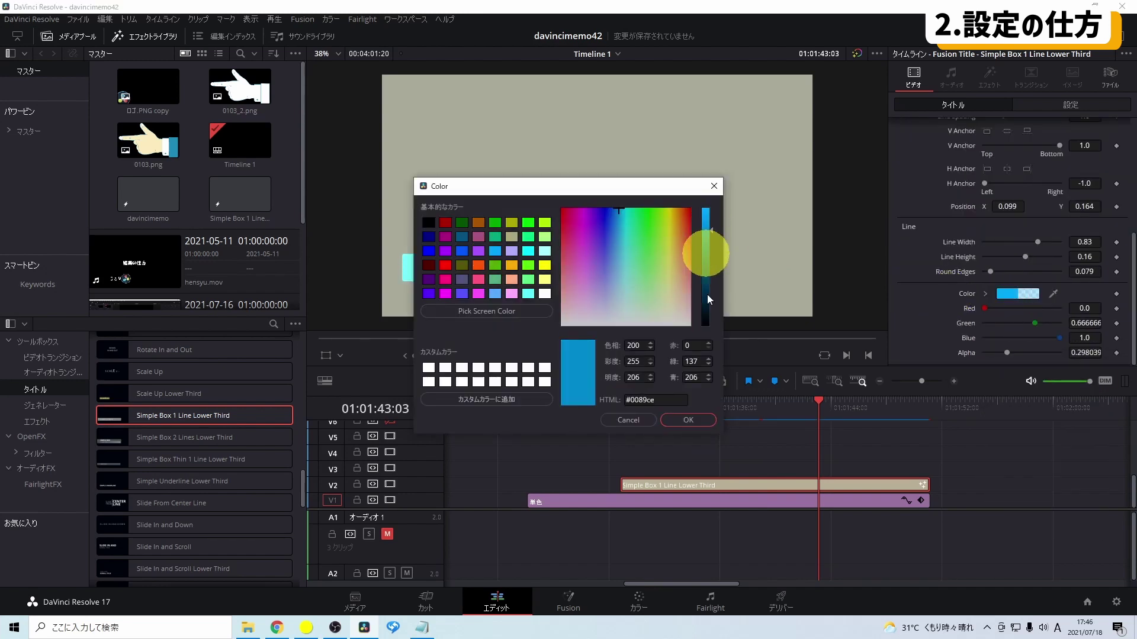
pyautogui.click(660, 396)
pyautogui.scroll(5, 936, 310)
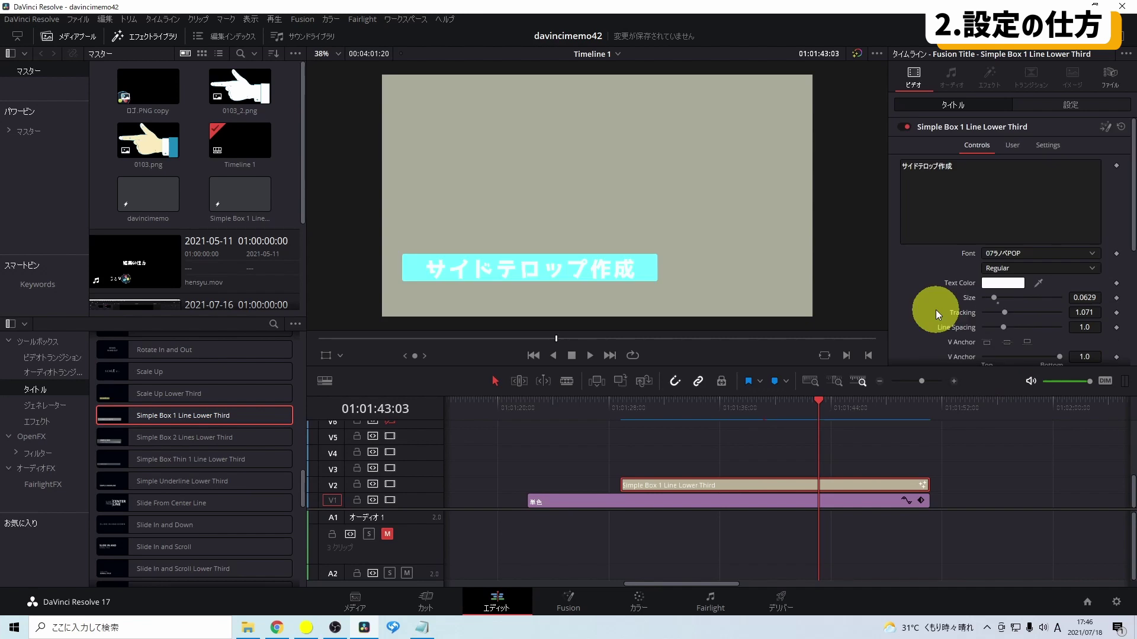
pyautogui.scroll(-2, 936, 310)
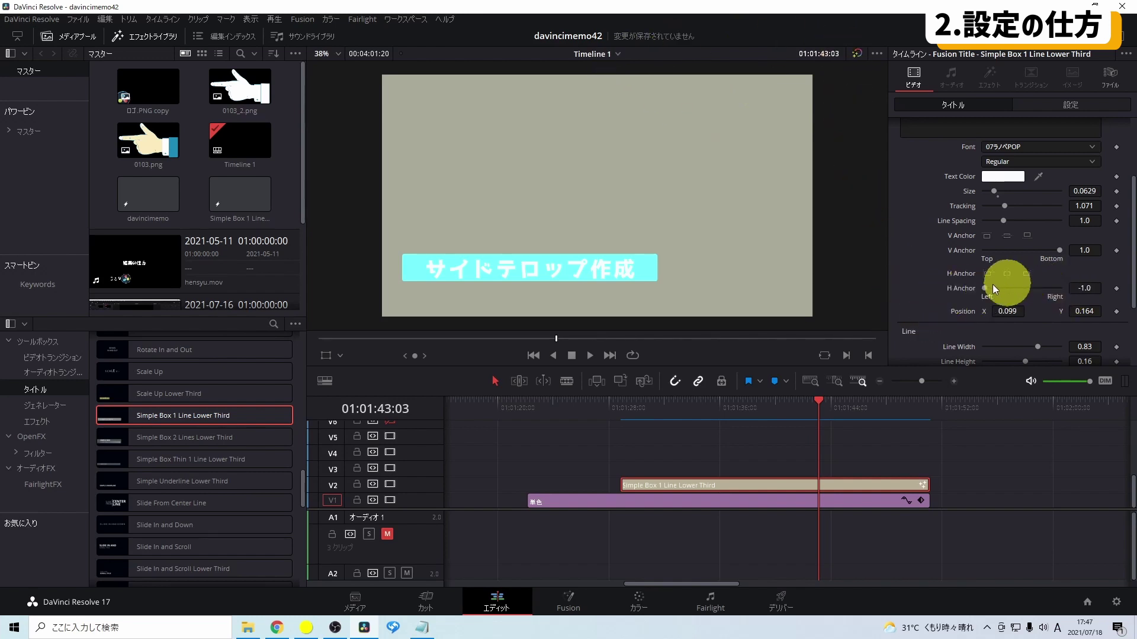
# - Anchor the caption right and top (V Anchor -1.0) and place it at X 0.943, Y 0.977
pyautogui.moveTo(985, 287); pyautogui.dragTo(1075, 290)
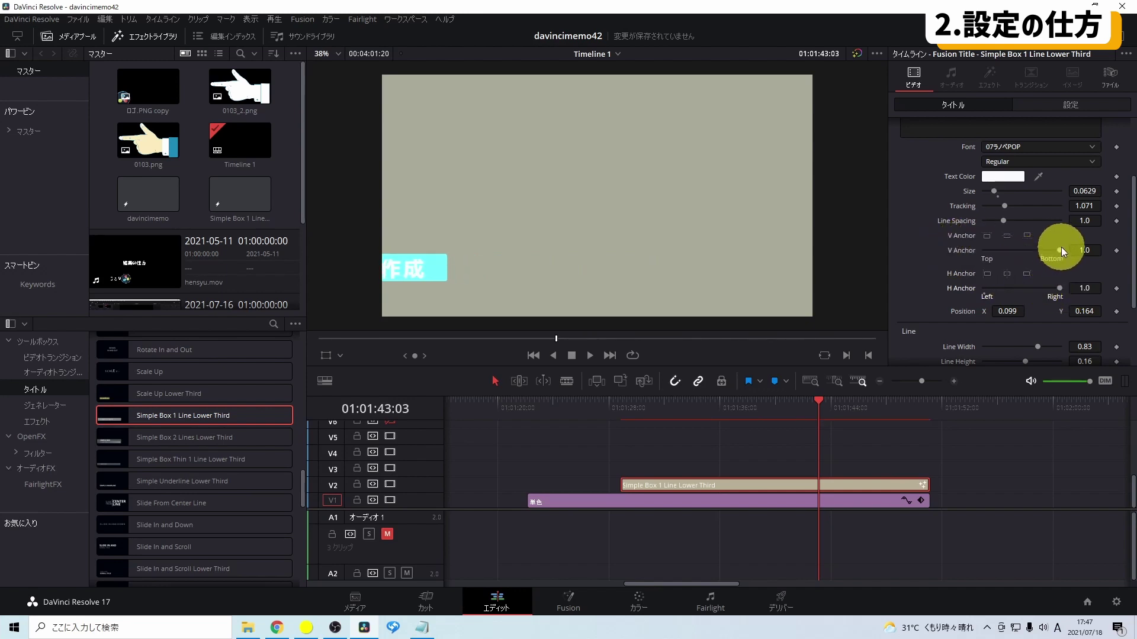
pyautogui.moveTo(1061, 250); pyautogui.dragTo(978, 250)
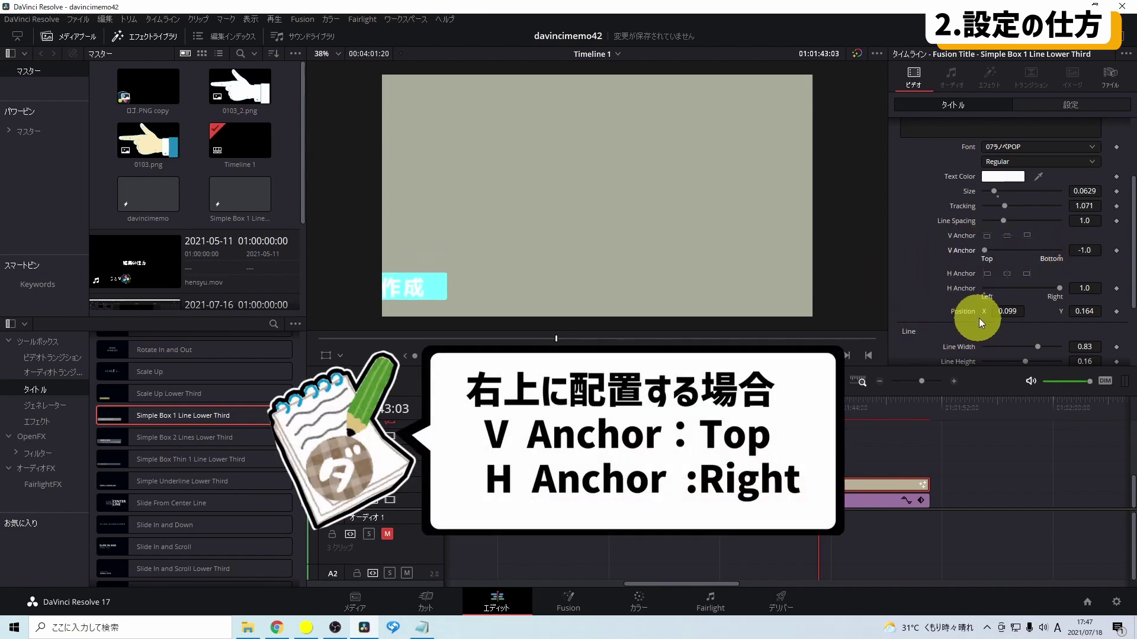
pyautogui.moveTo(1007, 311)
pyautogui.mouseDown()
pyautogui.moveTo(1082, 312)
pyautogui.moveTo(1007, 278)
pyautogui.mouseUp()
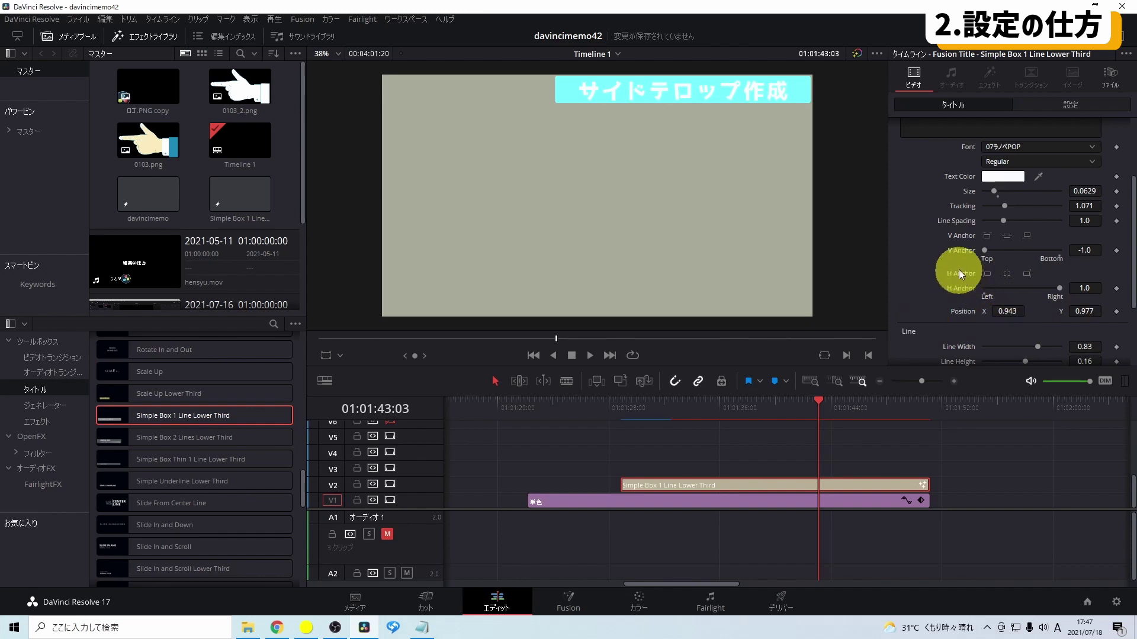
# - Delete the caption's last characters and append ああああああ to the first line
pyautogui.scroll(3, 922, 288)
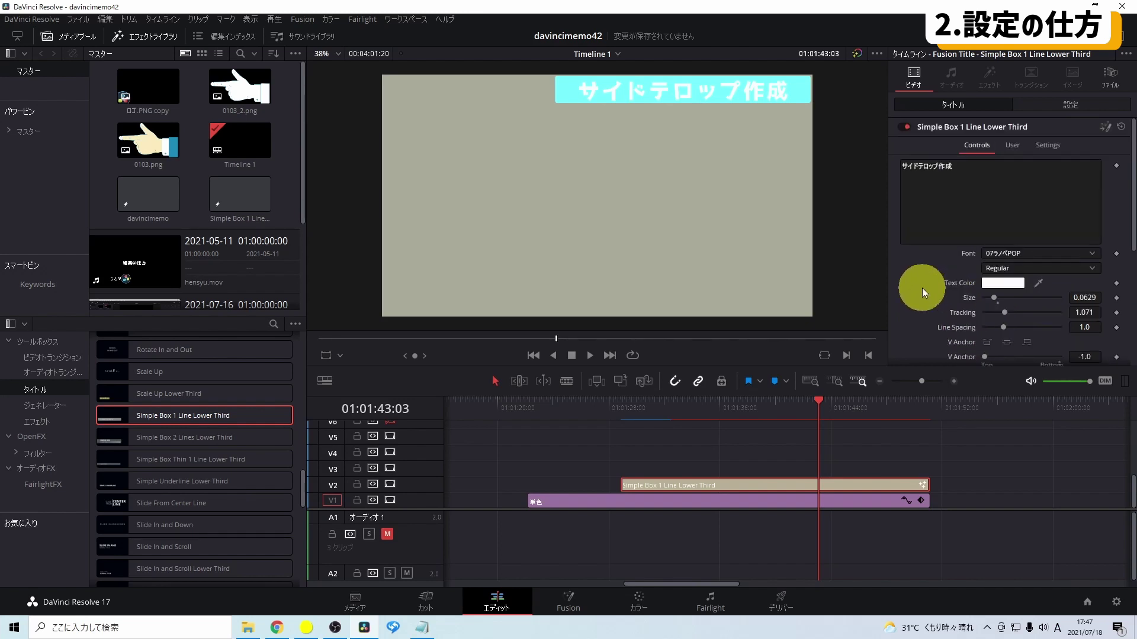
pyautogui.click(951, 171)
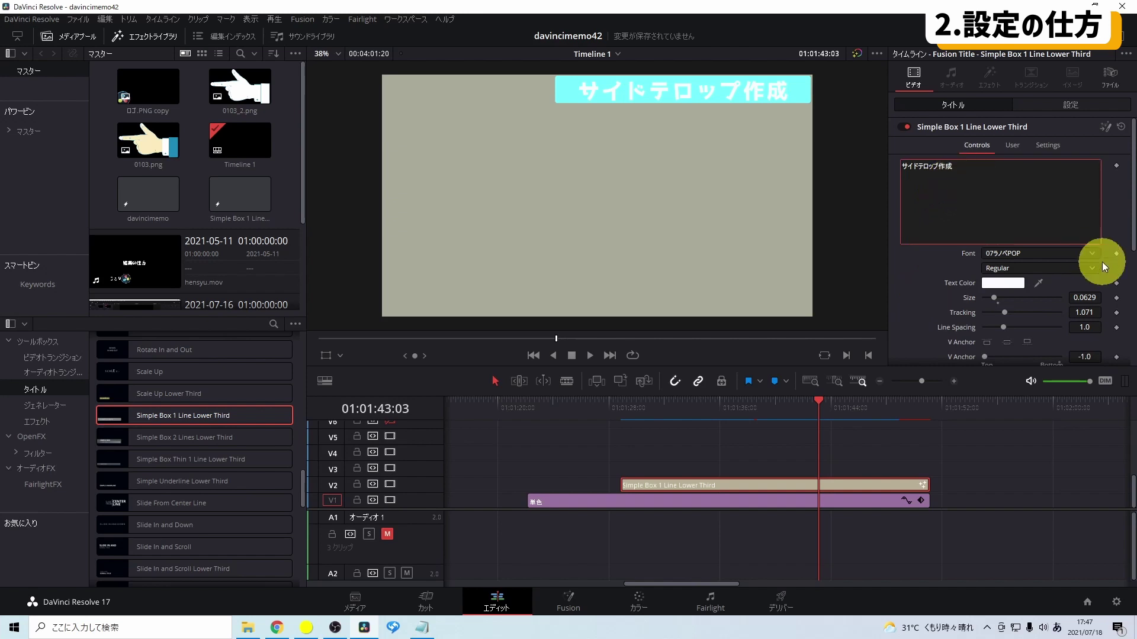
pyautogui.press('BackSpace')
pyautogui.press('BackSpace')
pyautogui.press('BackSpace')
pyautogui.press('BackSpace')
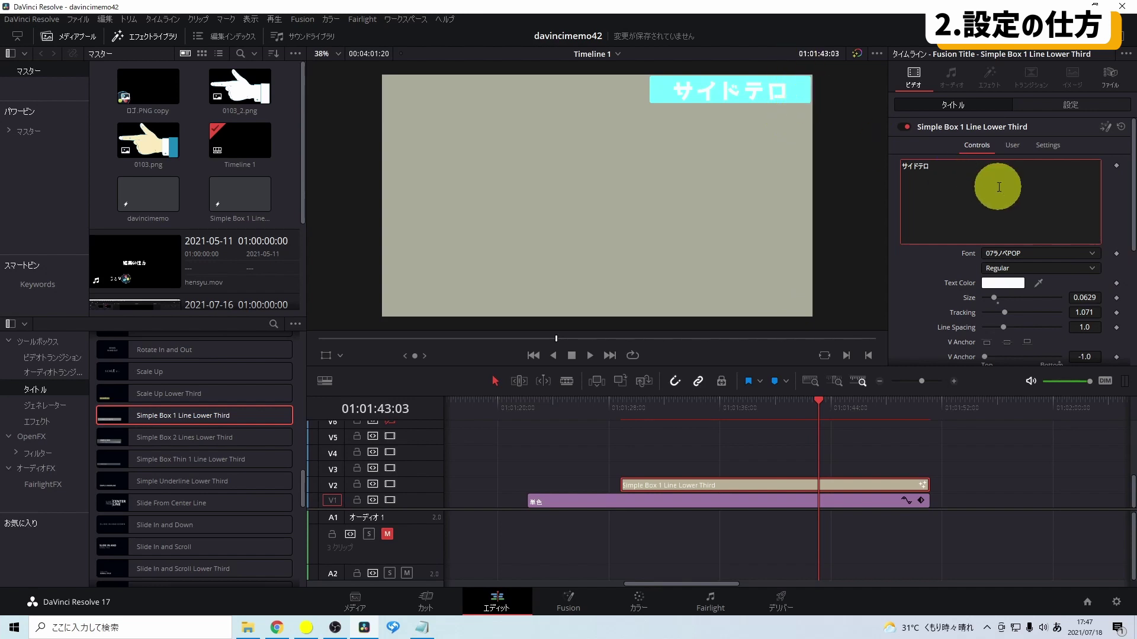
pyautogui.write('ああああああ')
pyautogui.press('Return')
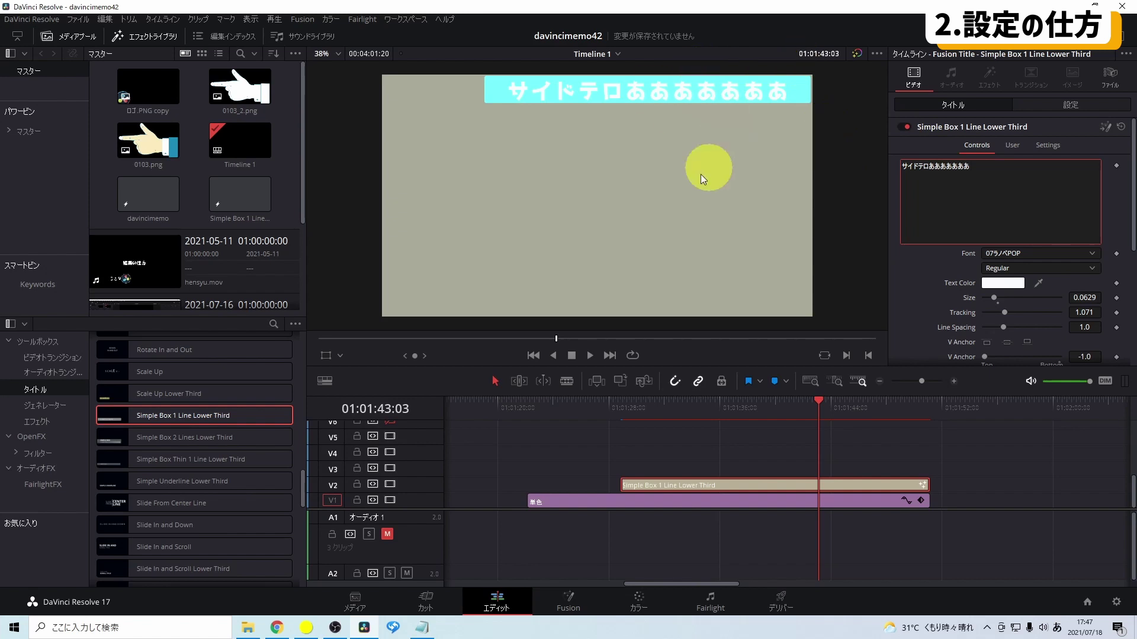
# - Add a second line reading ああああ so the box grows taller
pyautogui.press('Return')
pyautogui.write('ああああ')
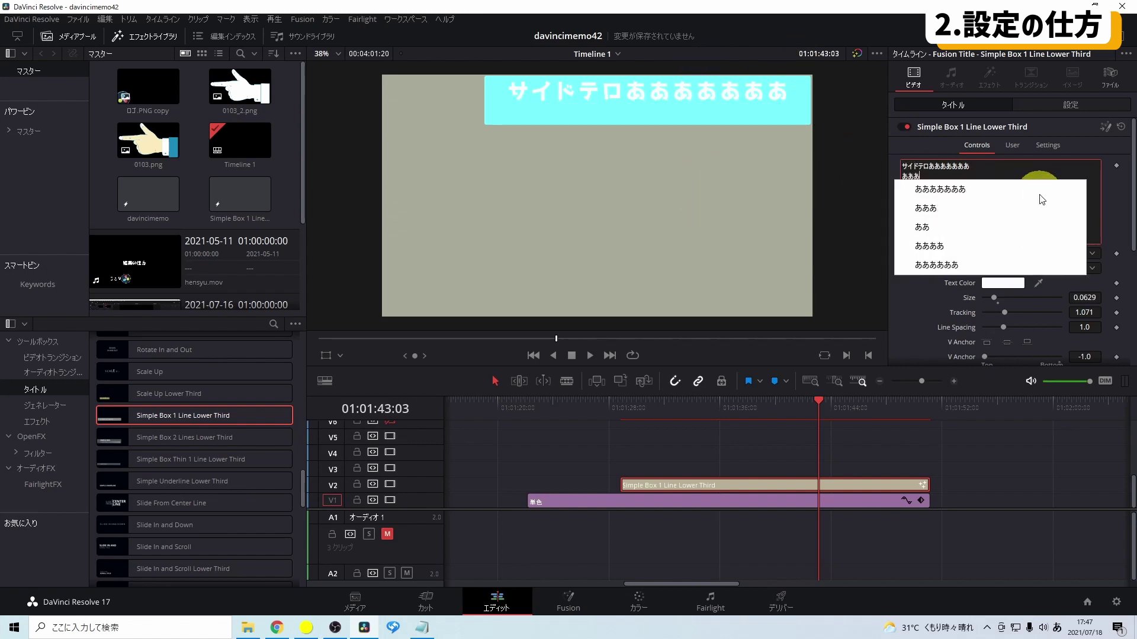
pyautogui.press('Return')
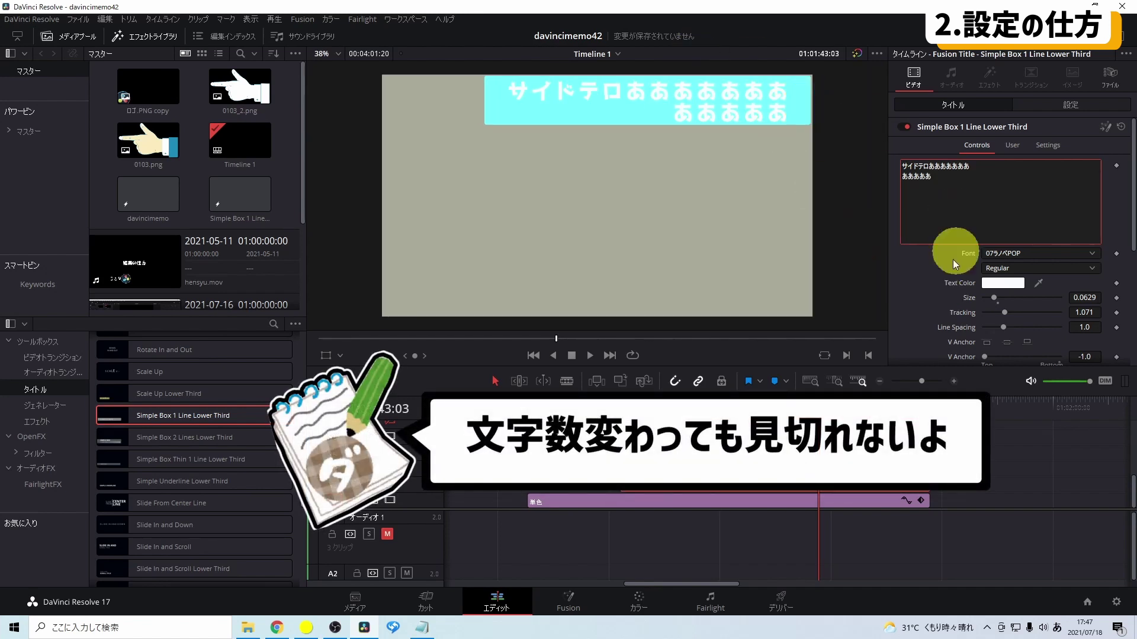
# - Test the anchor sliders, then anchor the box left (H Anchor -1.0) at Position X 0.054
pyautogui.scroll(-1, 948, 265)
pyautogui.scroll(-2, 940, 270)
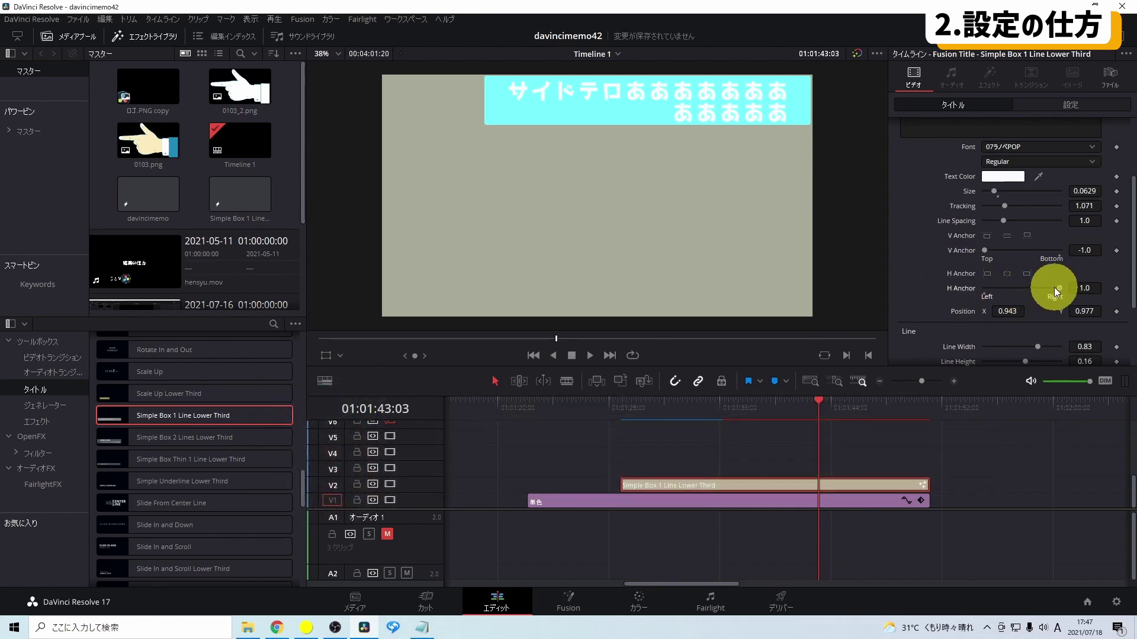
pyautogui.moveTo(1058, 290); pyautogui.dragTo(990, 289)
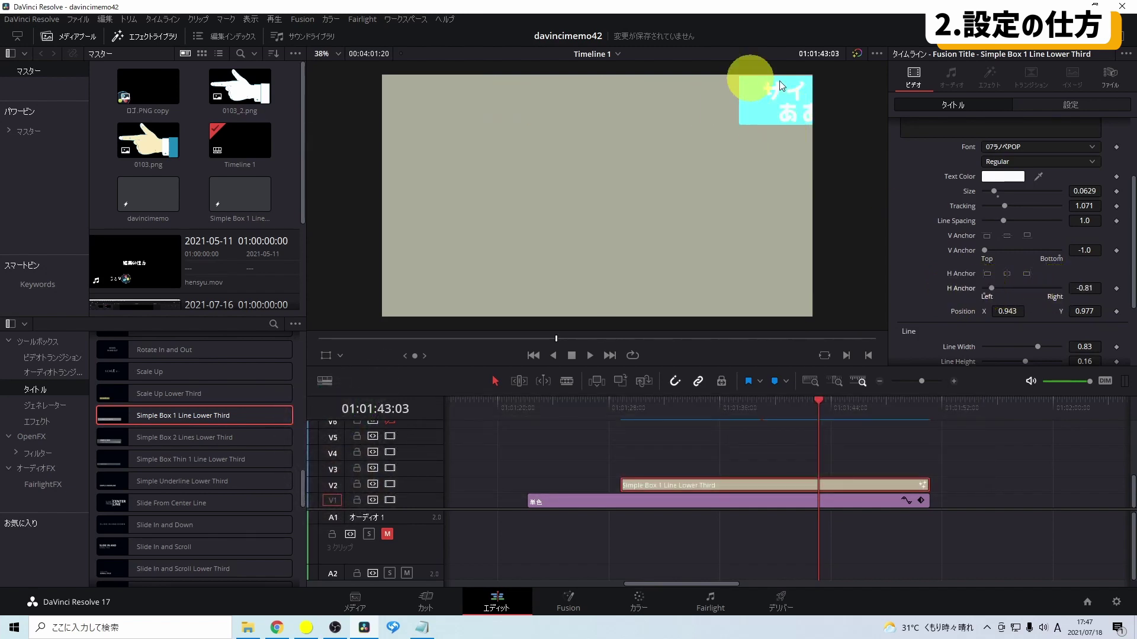
pyautogui.moveTo(991, 288); pyautogui.dragTo(1079, 289)
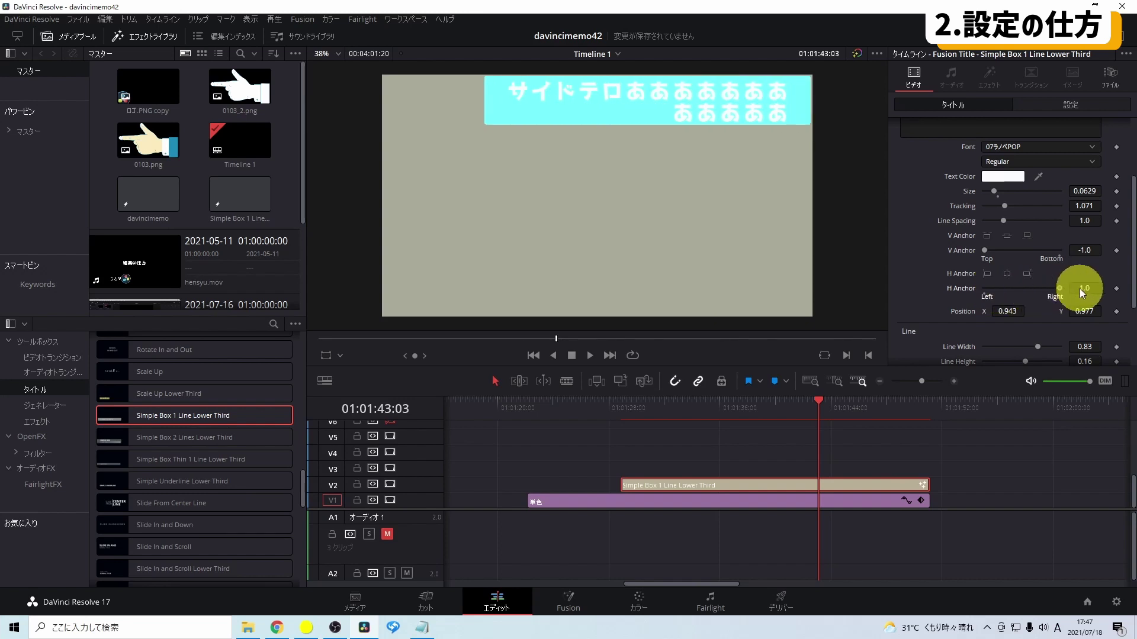
pyautogui.moveTo(985, 250); pyautogui.dragTo(1054, 250)
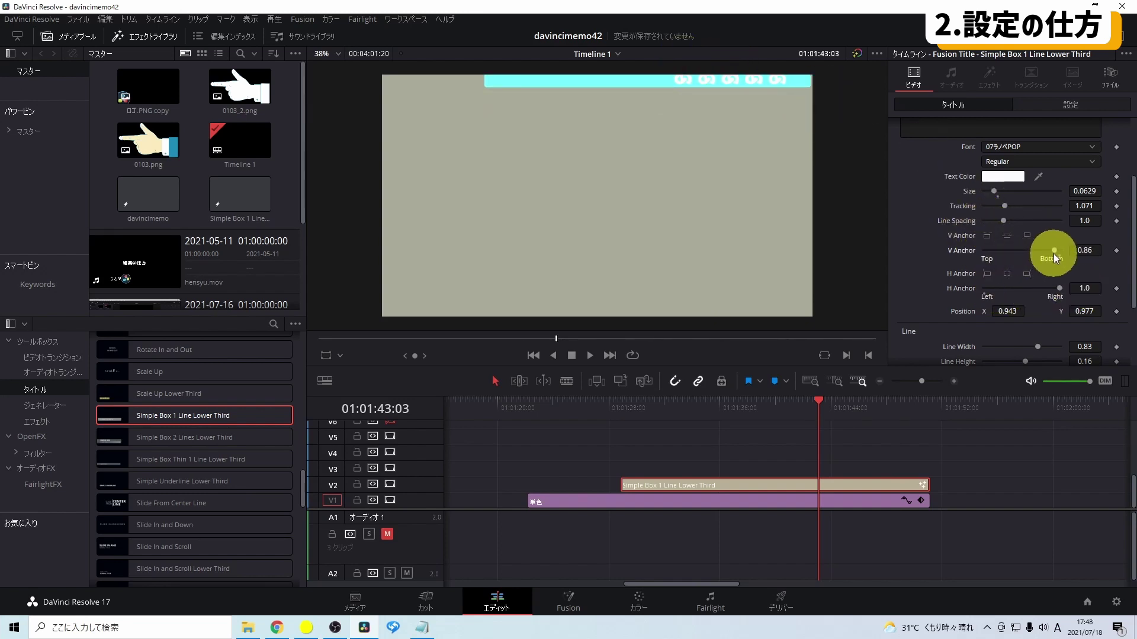
pyautogui.moveTo(1053, 251); pyautogui.dragTo(950, 255)
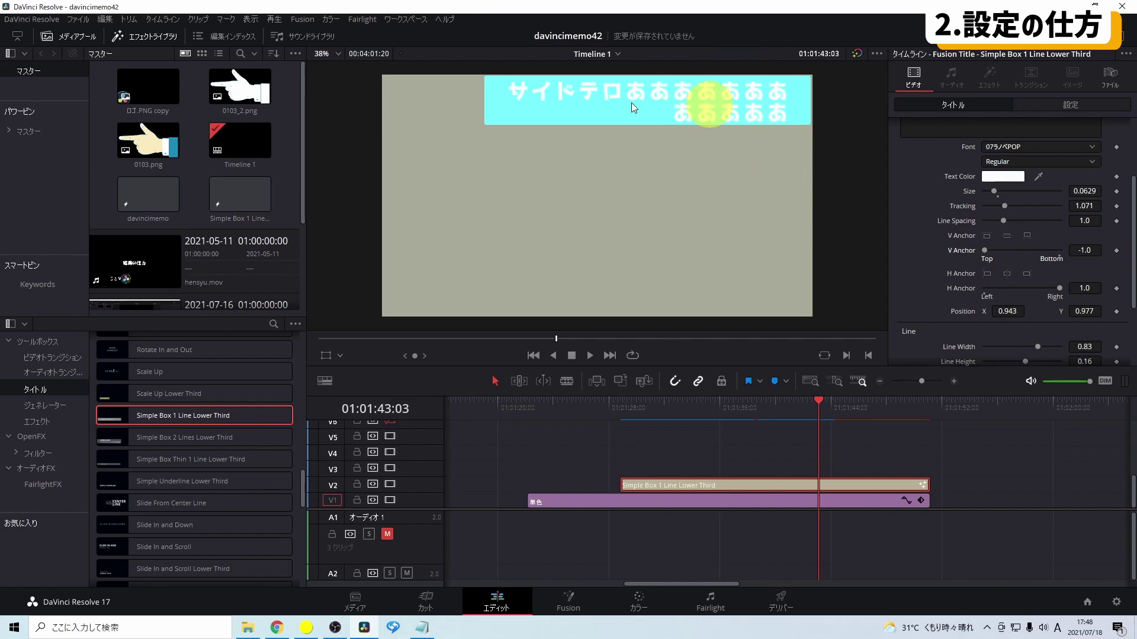
pyautogui.moveTo(1058, 289); pyautogui.dragTo(915, 289)
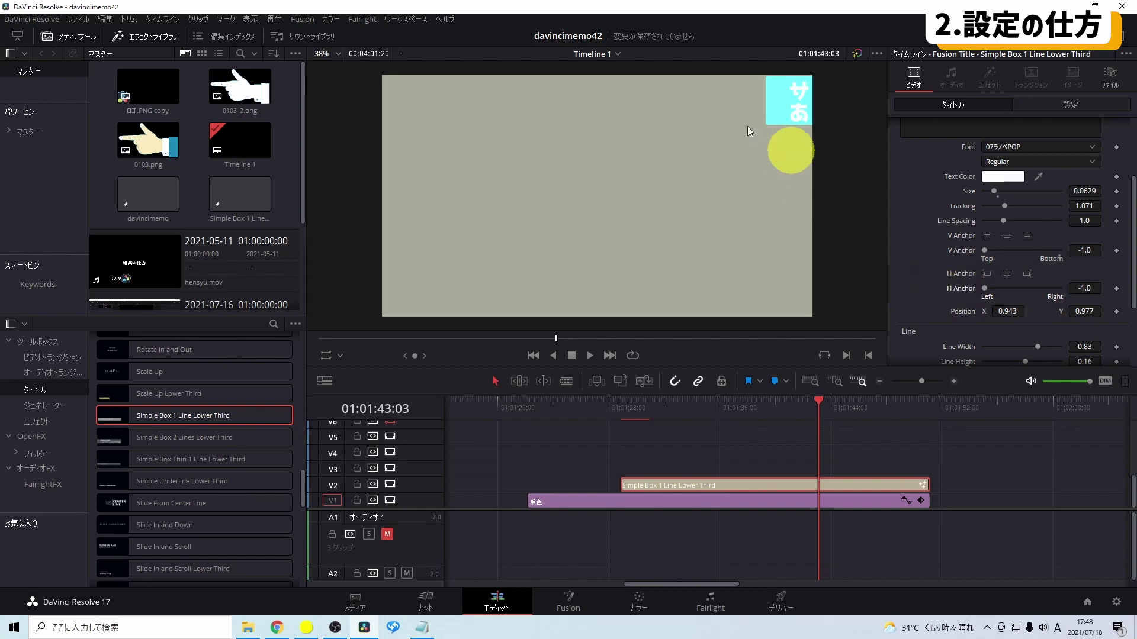
pyautogui.moveTo(1017, 312); pyautogui.dragTo(491, 307)
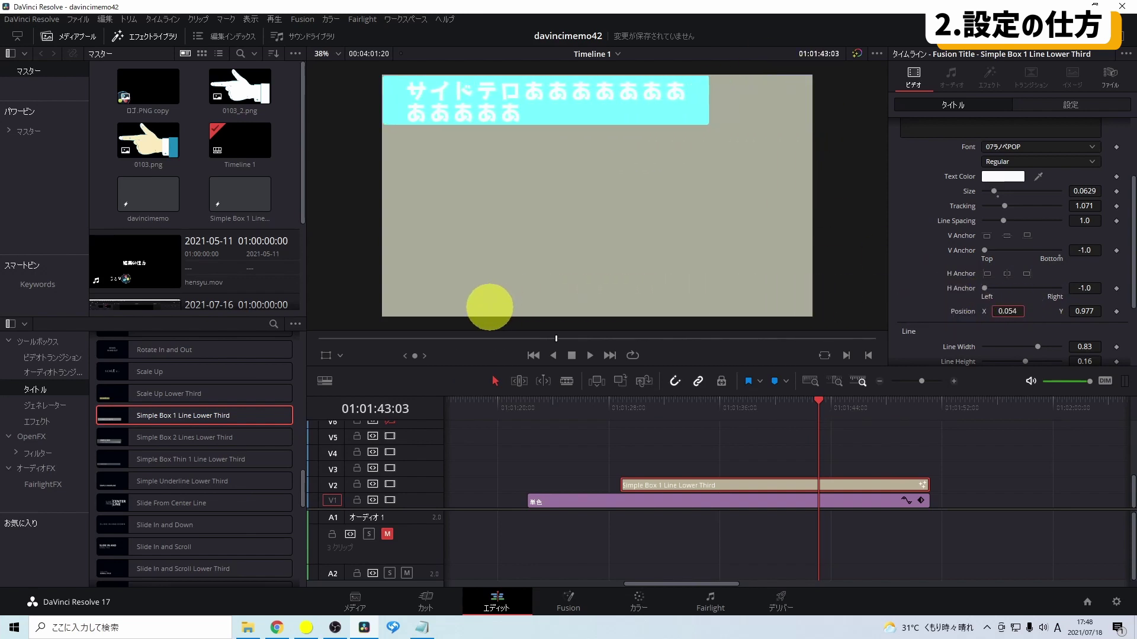
# - Replace the caption text with the single line サイドテロップ
pyautogui.scroll(3, 1007, 267)
pyautogui.click(991, 189)
pyautogui.press('BackSpace')
pyautogui.press('BackSpace')
pyautogui.press('BackSpace')
pyautogui.press('BackSpace')
pyautogui.press('BackSpace')
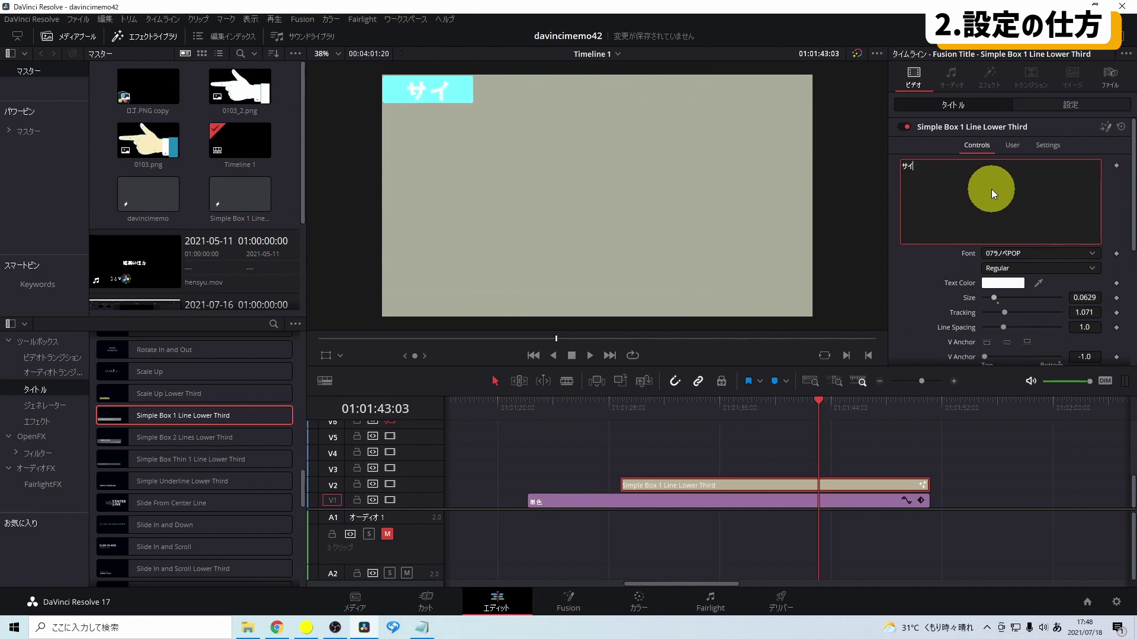
pyautogui.write('ああああ')
pyautogui.press('Return')
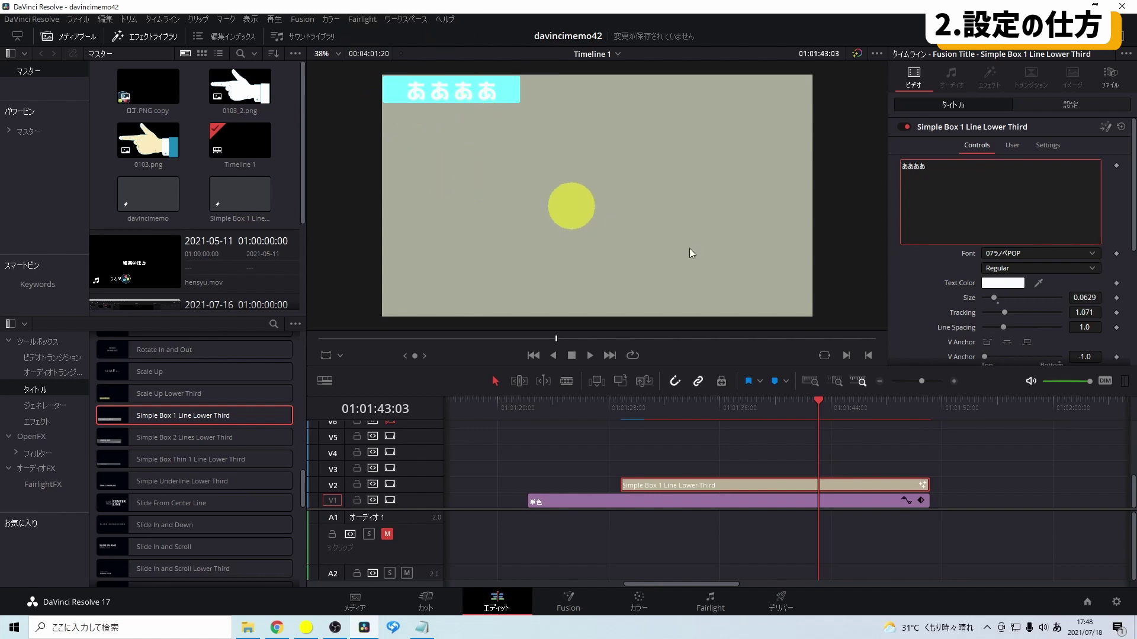
pyautogui.write('サイドテロップ')
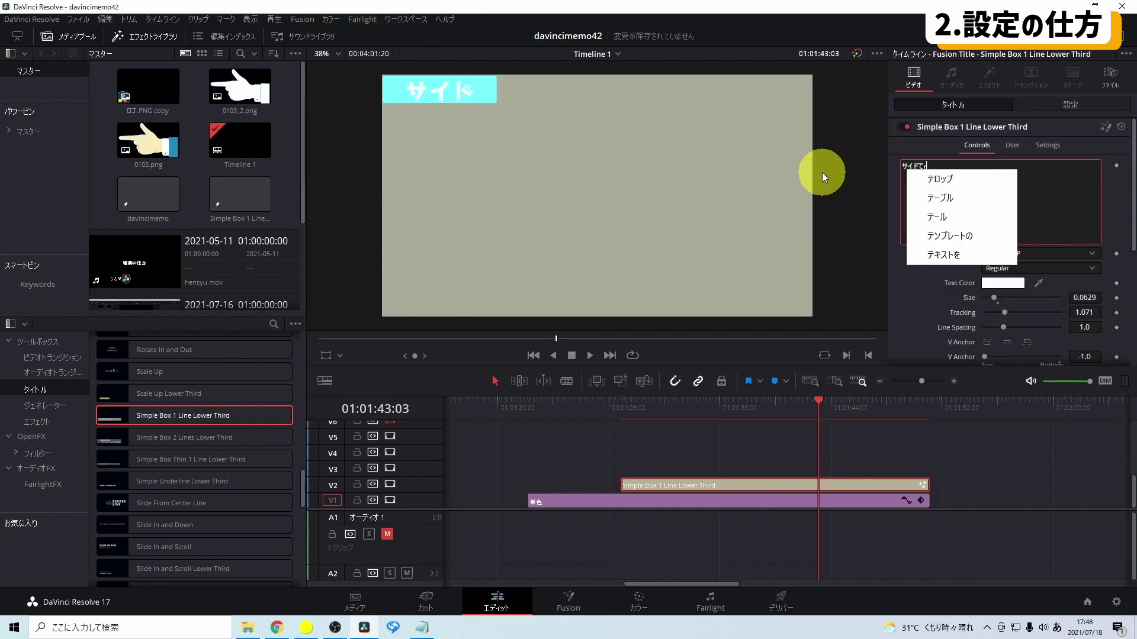
# - Increase Position X to return the caption to the top-right corner
pyautogui.scroll(-3, 953, 284)
pyautogui.moveTo(1007, 242); pyautogui.dragTo(1025, 244)
pyautogui.scroll(3, 961, 264)
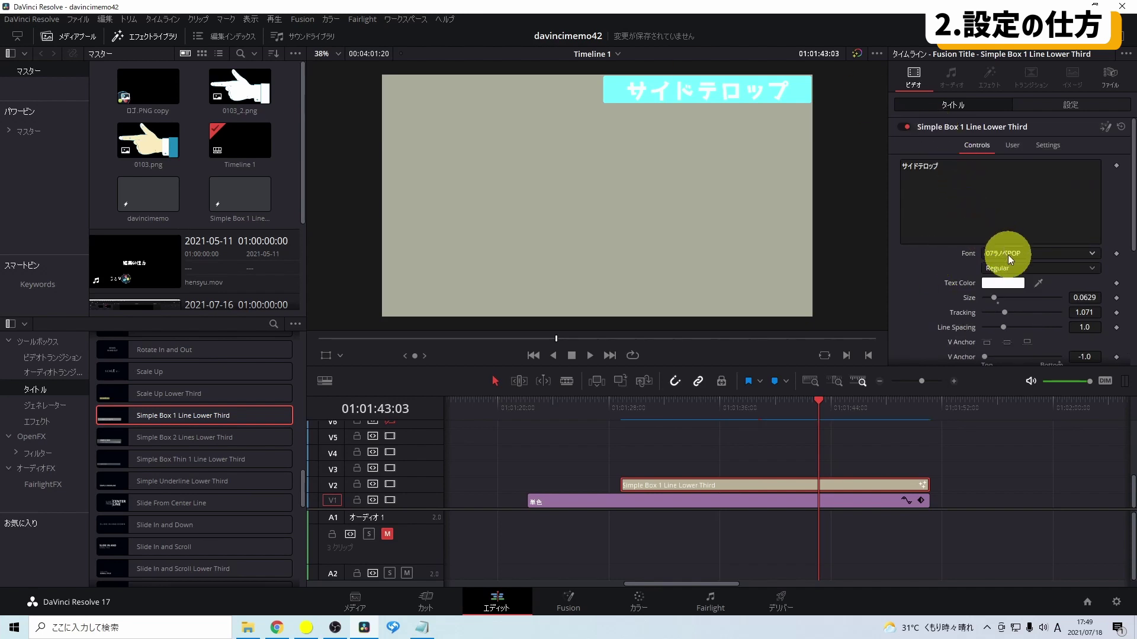
pyautogui.click(992, 283)
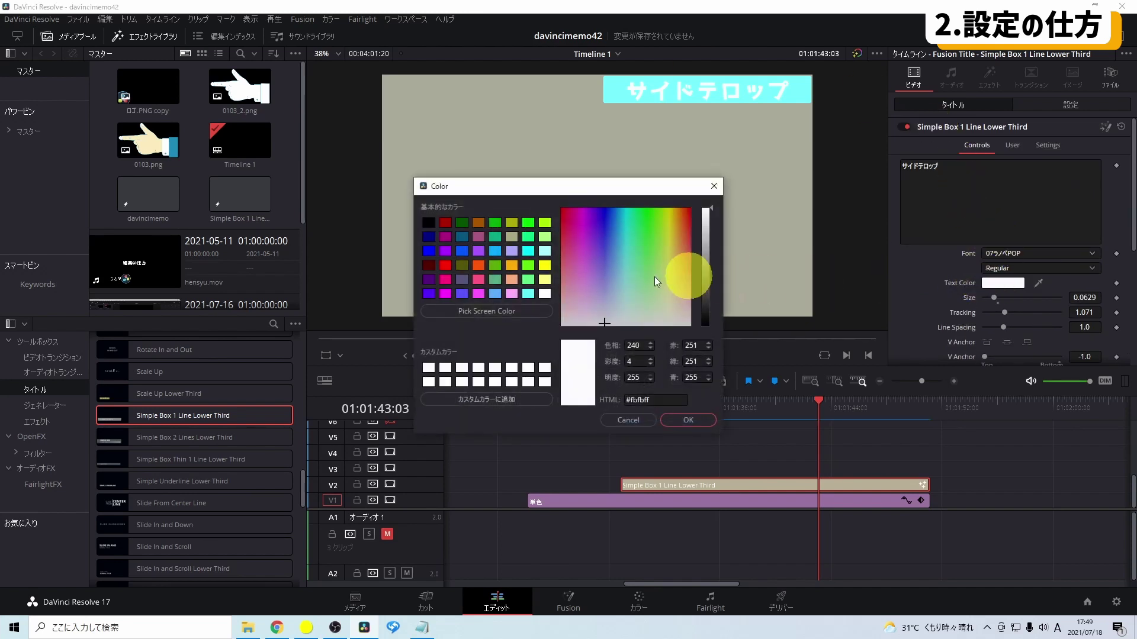
pyautogui.click(477, 265)
pyautogui.click(684, 420)
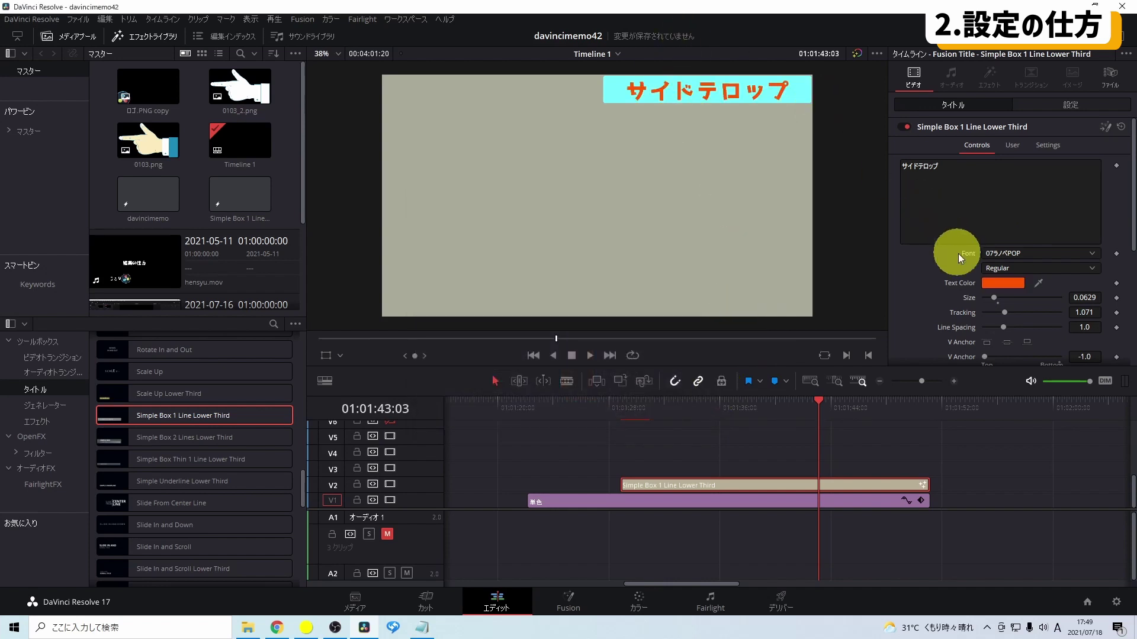
pyautogui.click(985, 282)
pyautogui.click(566, 311)
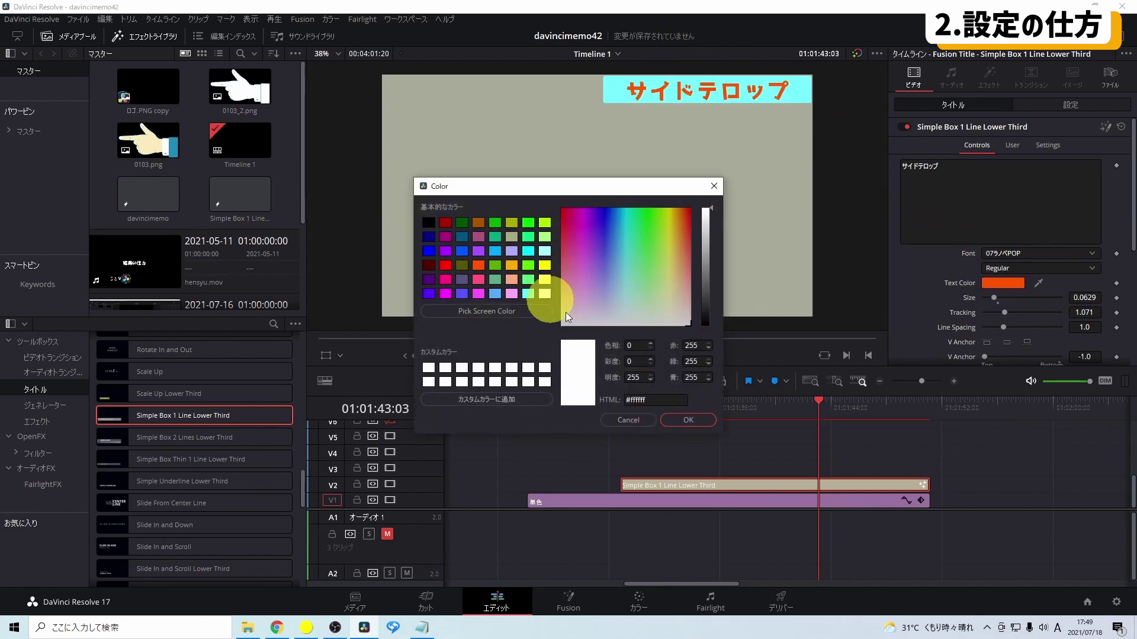
pyautogui.click(688, 420)
pyautogui.scroll(-3, 897, 281)
pyautogui.scroll(-2, 898, 281)
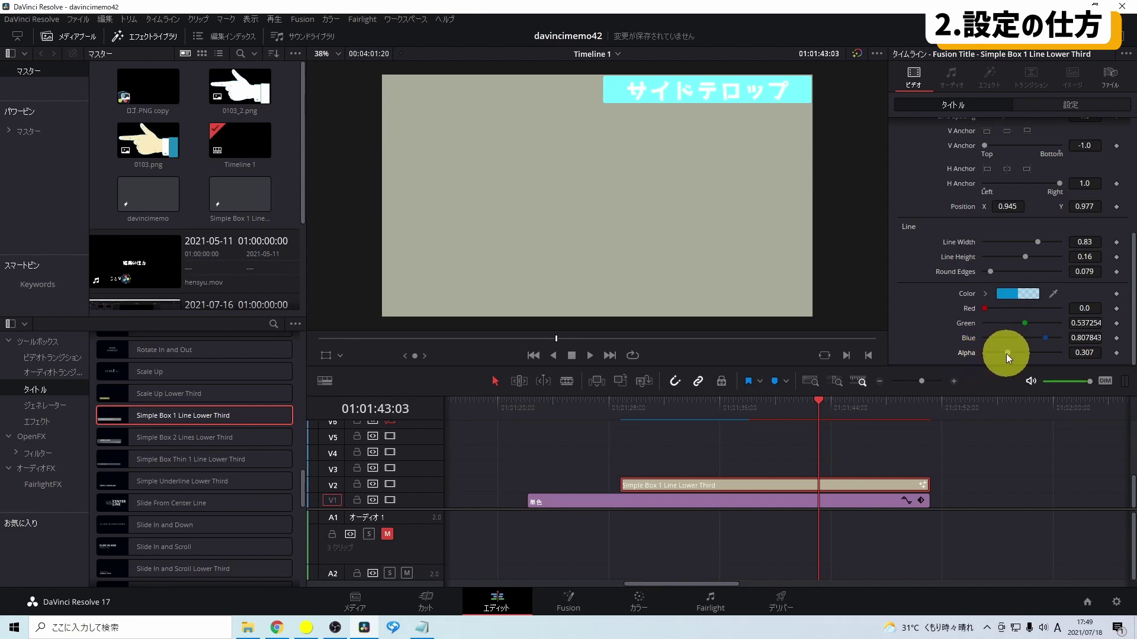
# - Set the box's line Alpha to 1.0 and try Round Edges (0.079), Line Height and Line Width
pyautogui.moveTo(1006, 354); pyautogui.dragTo(1084, 356)
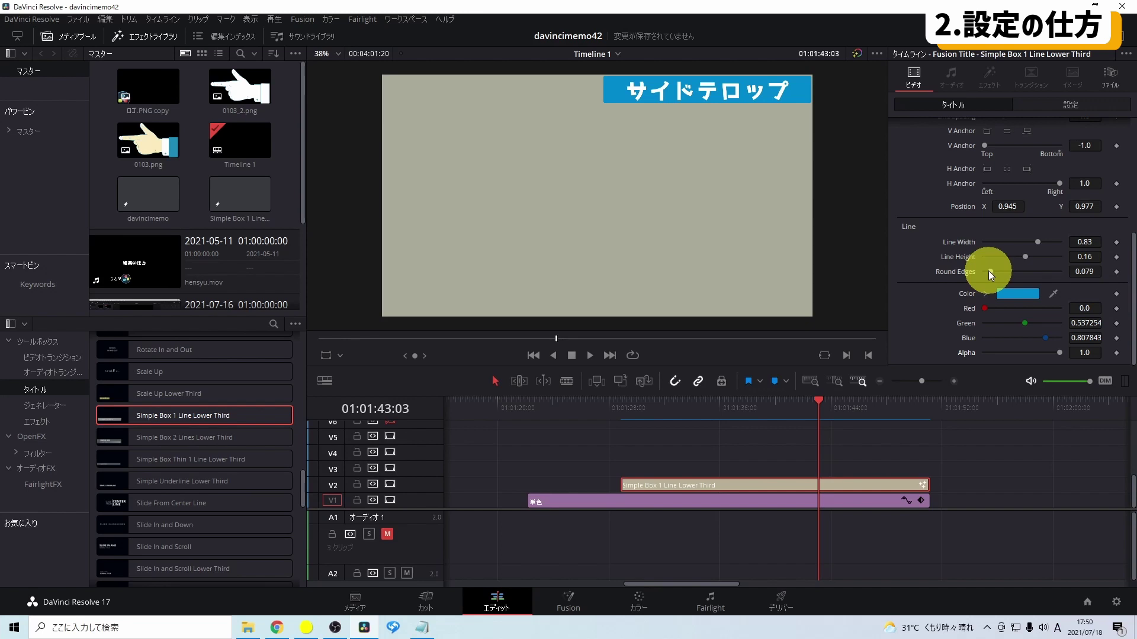
pyautogui.moveTo(989, 271); pyautogui.dragTo(1041, 276)
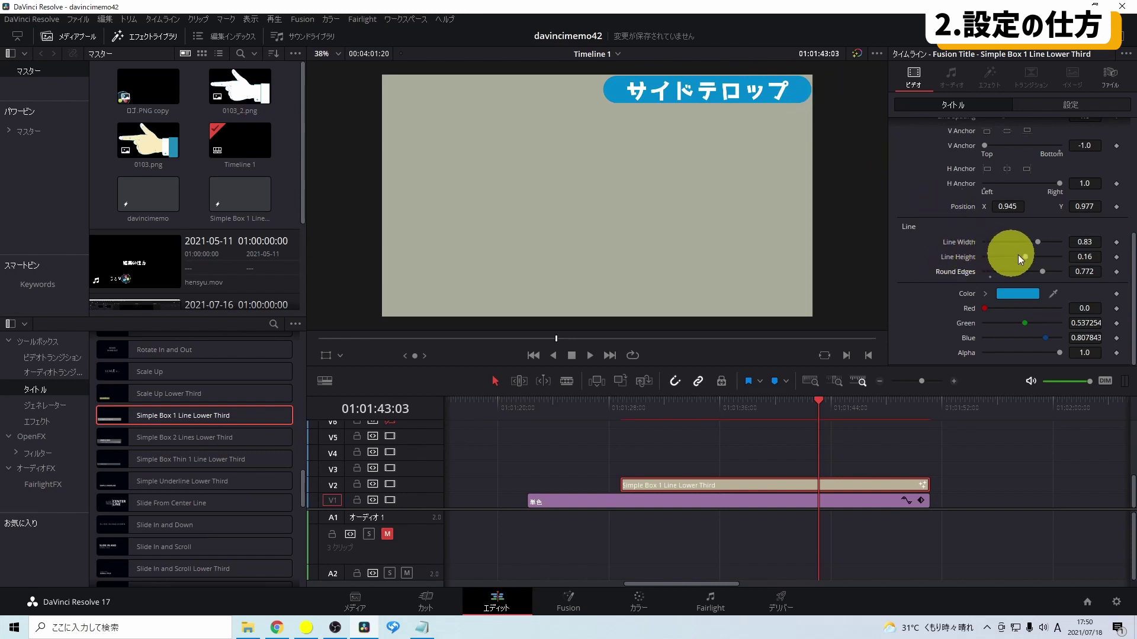
pyautogui.moveTo(1028, 257); pyautogui.dragTo(1025, 257)
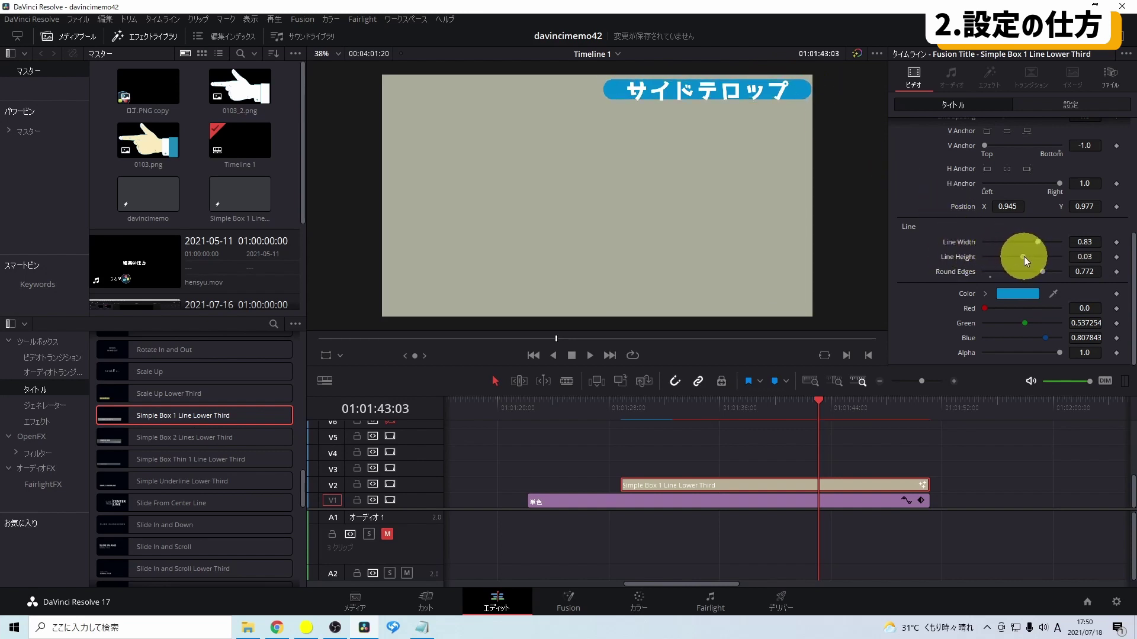
pyautogui.moveTo(1039, 239); pyautogui.dragTo(1025, 244)
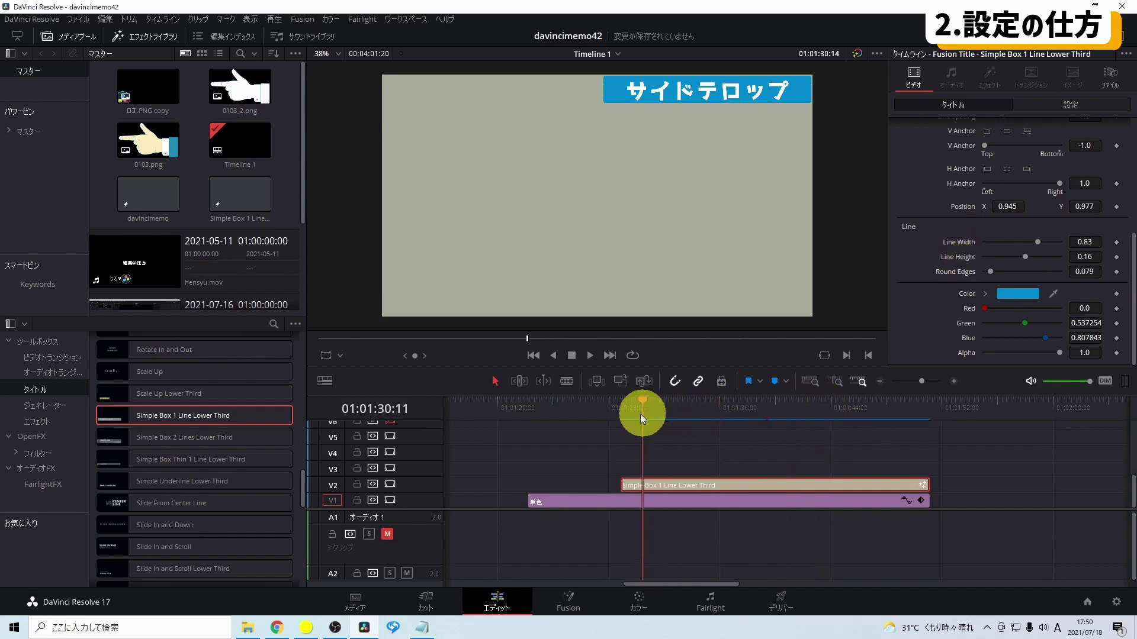
# - Play the title clip from its start to preview it
pyautogui.moveTo(820, 403); pyautogui.dragTo(622, 409)
pyautogui.press('space')
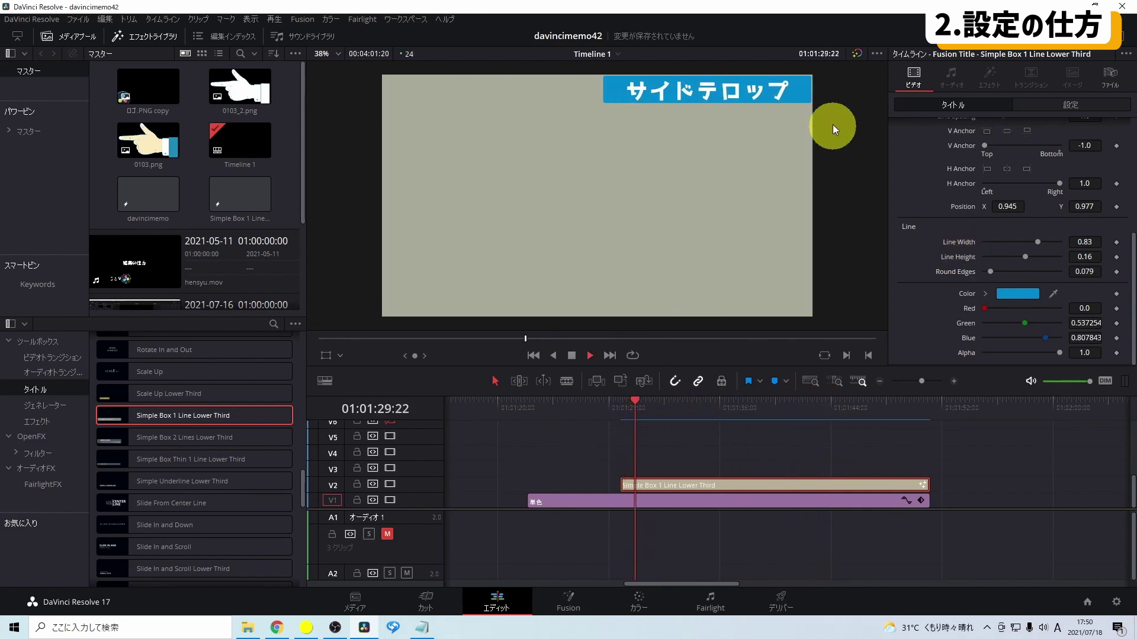
pyautogui.press('space')
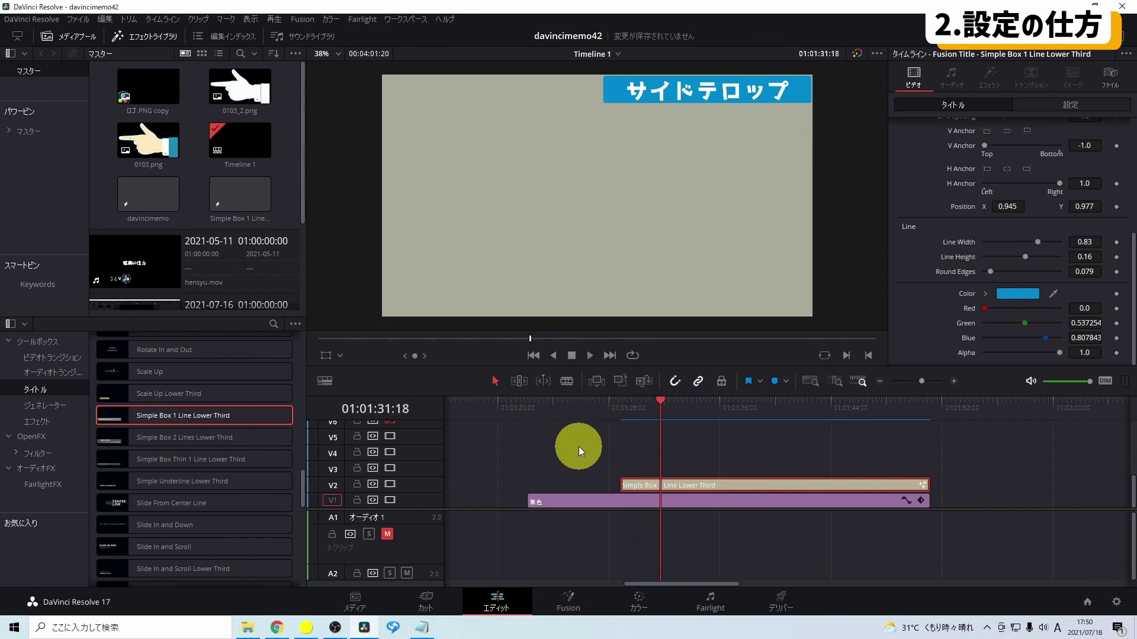
# - Alt-drag a copy of the title onto V3 and lower its Position Y to about 0.86
pyautogui.moveTo(678, 488); pyautogui.dragTo(680, 470)
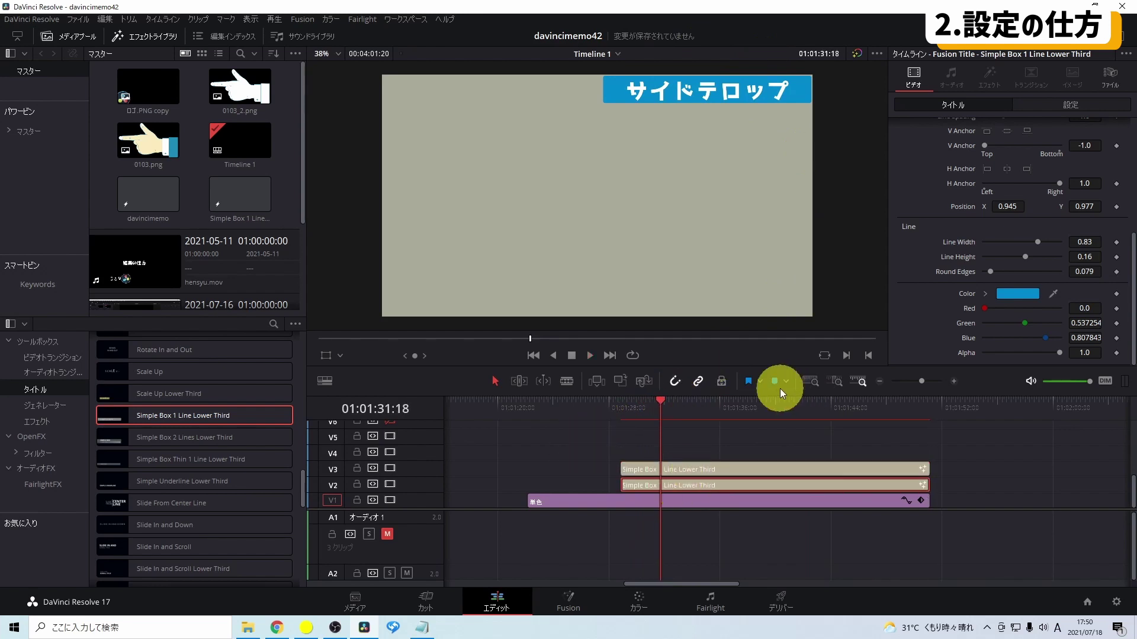
pyautogui.scroll(3, 933, 232)
pyautogui.moveTo(1084, 313); pyautogui.dragTo(1016, 317)
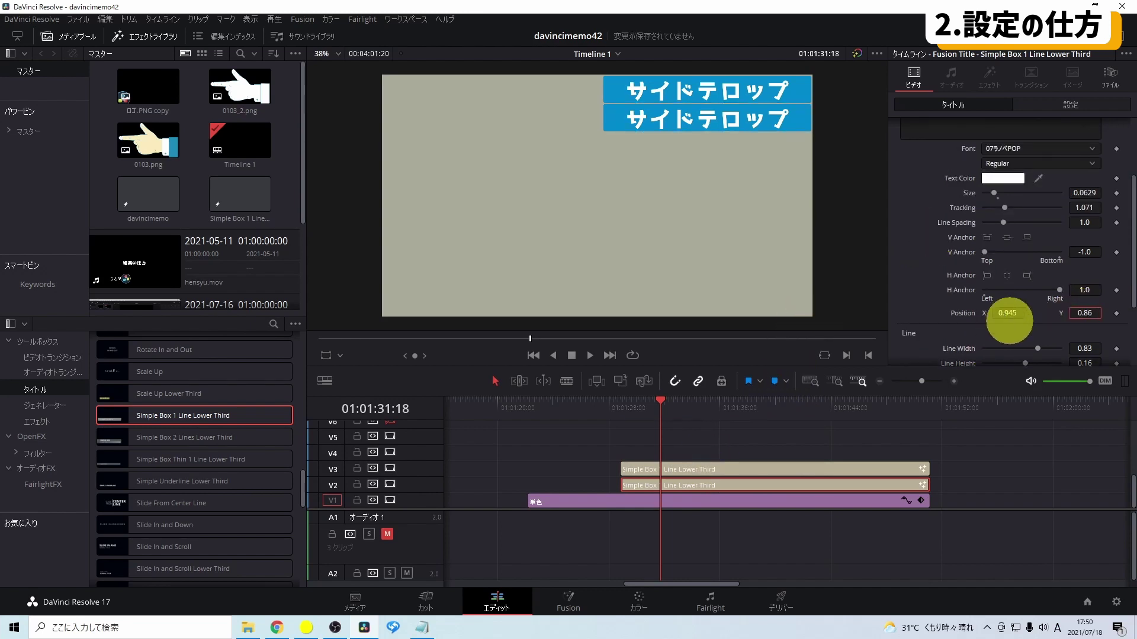
pyautogui.scroll(3, 1016, 318)
pyautogui.moveTo(1091, 297); pyautogui.dragTo(941, 309)
pyautogui.scroll(-5, 941, 310)
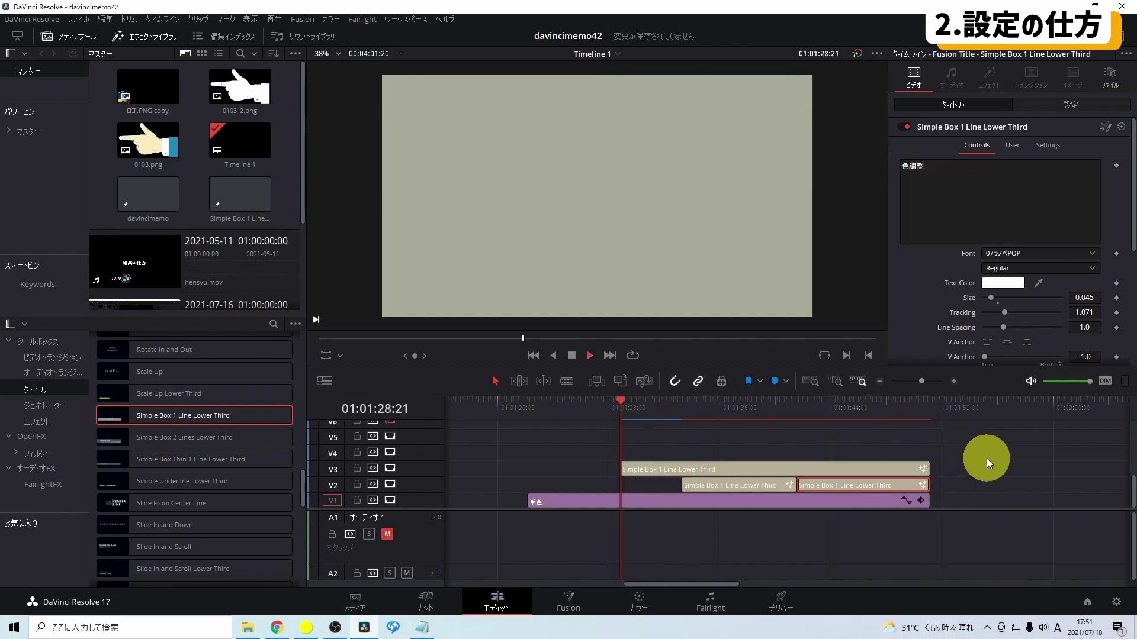
# - Play the timeline and stop at 01:01:46:16 with both captions visible
pyautogui.press('space')
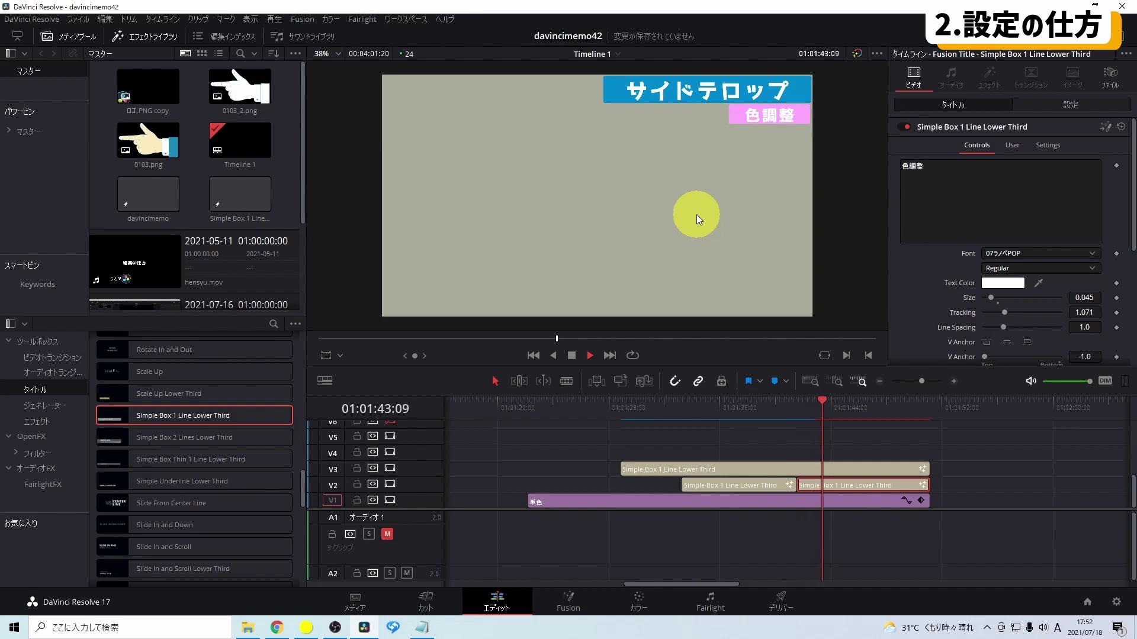
pyautogui.press('space')
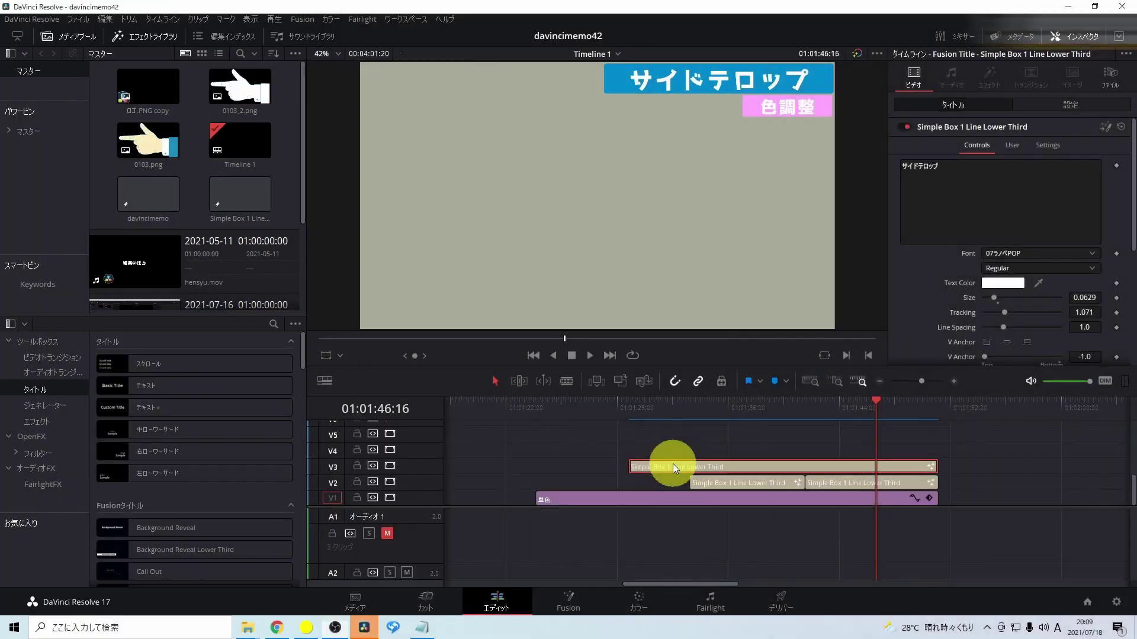
# - Open the V3 サイドテロップ title in Fusion and shift its nodes rightward
pyautogui.rightClick(675, 468)
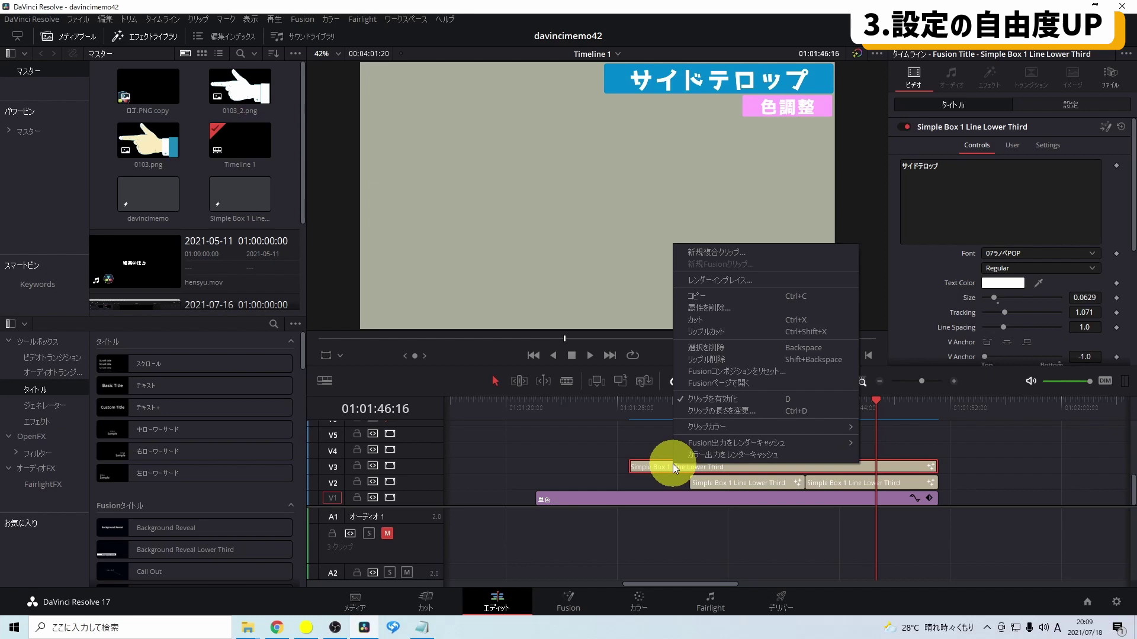
pyautogui.click(718, 386)
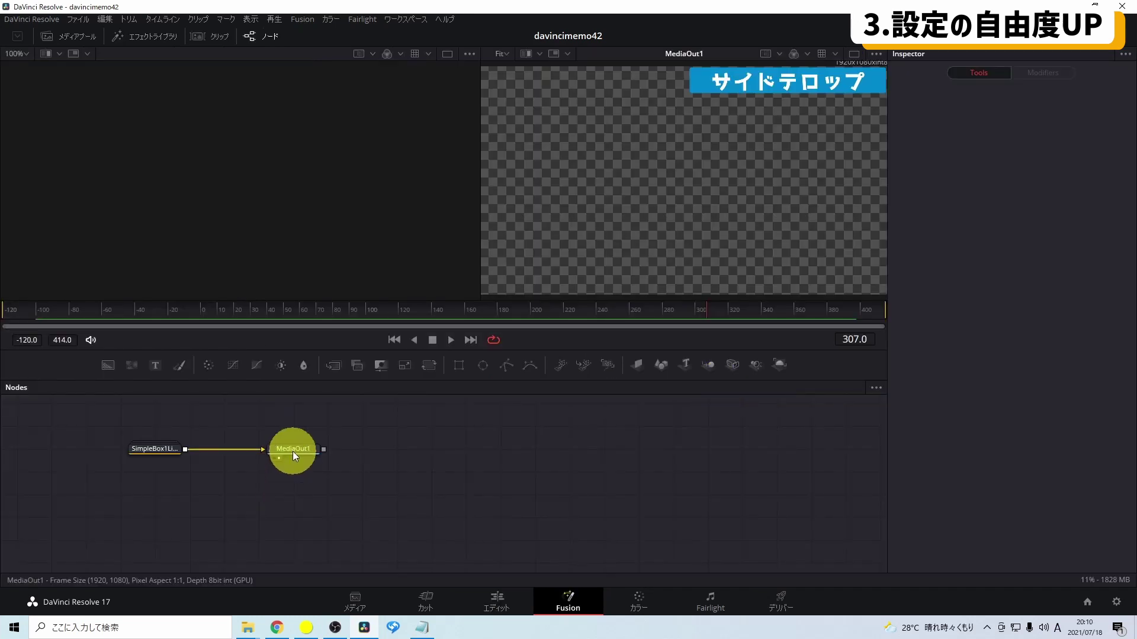
pyautogui.moveTo(292, 452); pyautogui.dragTo(603, 451)
pyautogui.moveTo(159, 449); pyautogui.dragTo(332, 449)
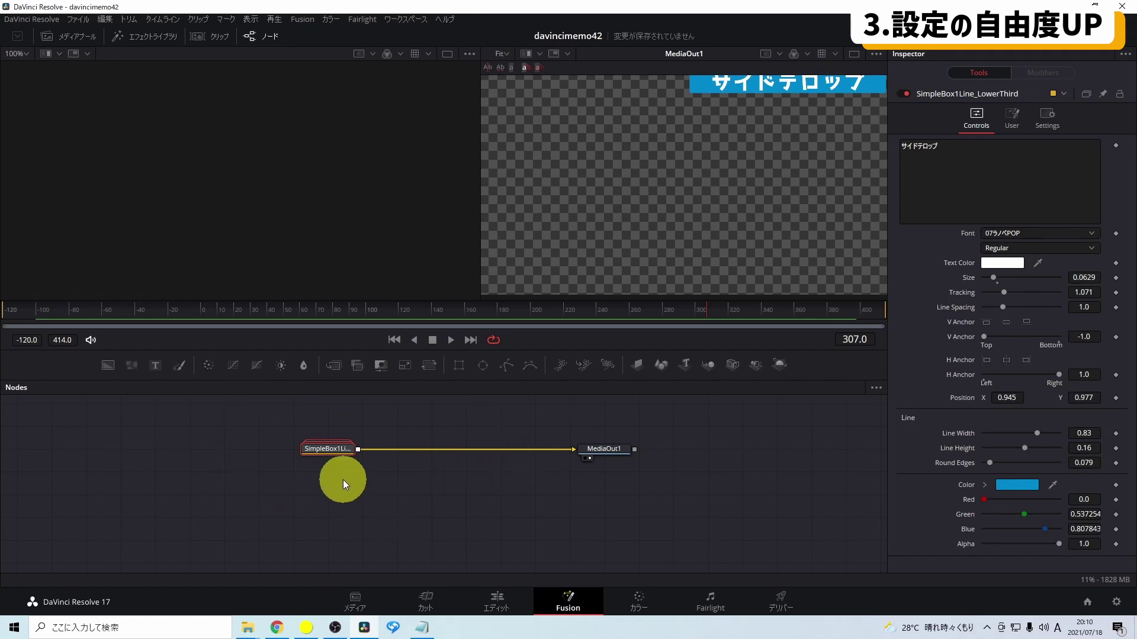
# - Expand the SimpleBox1 group to reveal mainText_1_1 and KeyframeStretcher, using a single viewer
pyautogui.rightClick(326, 452)
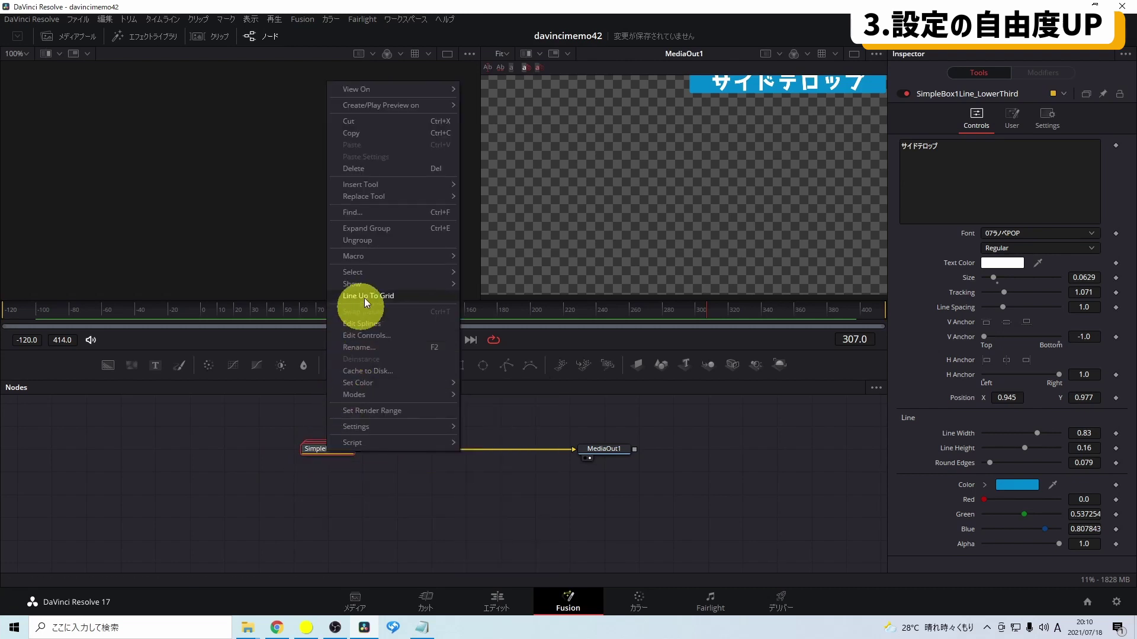
pyautogui.click(382, 232)
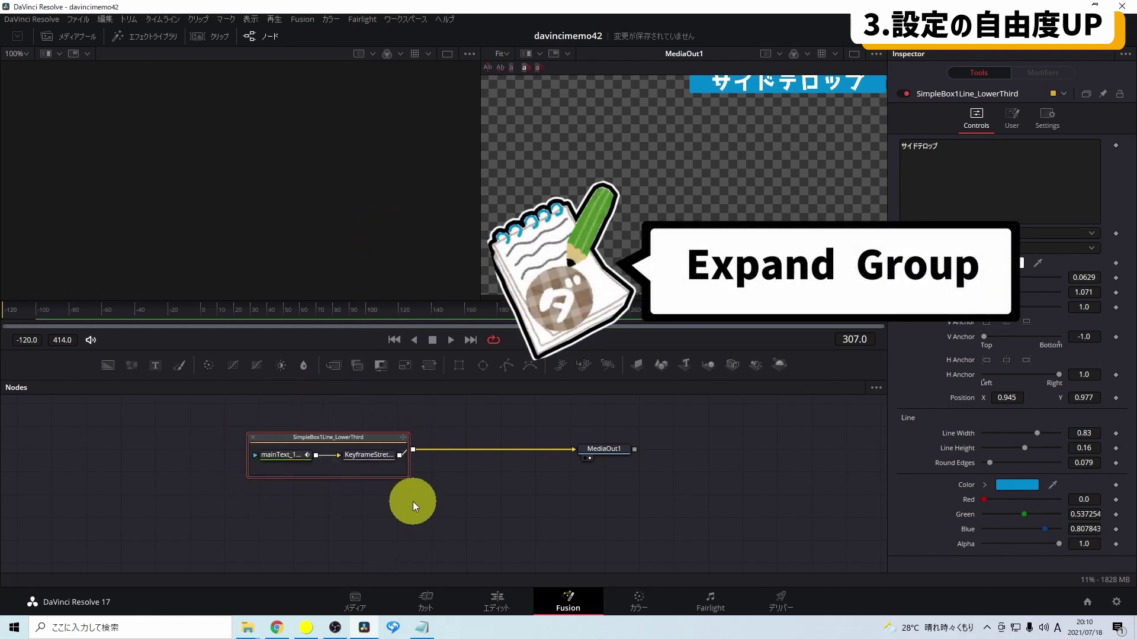
pyautogui.hotkey('ctrl', 'F4')
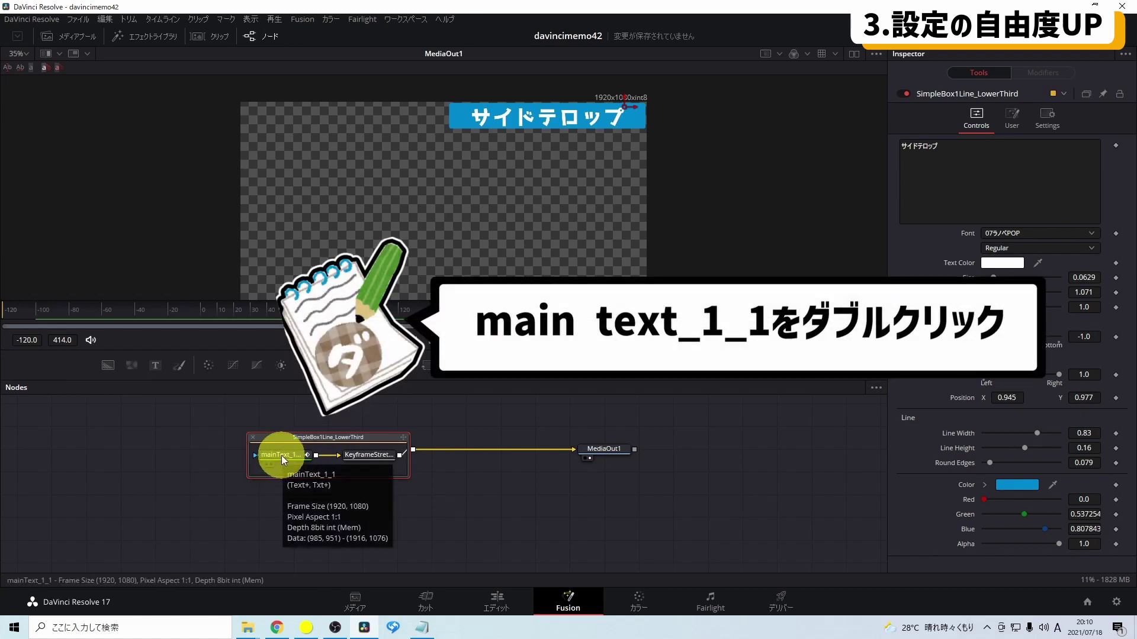
# - Show mainText_1_1's Shading settings for element 2, the blue LINE box
pyautogui.doubleClick(282, 456)
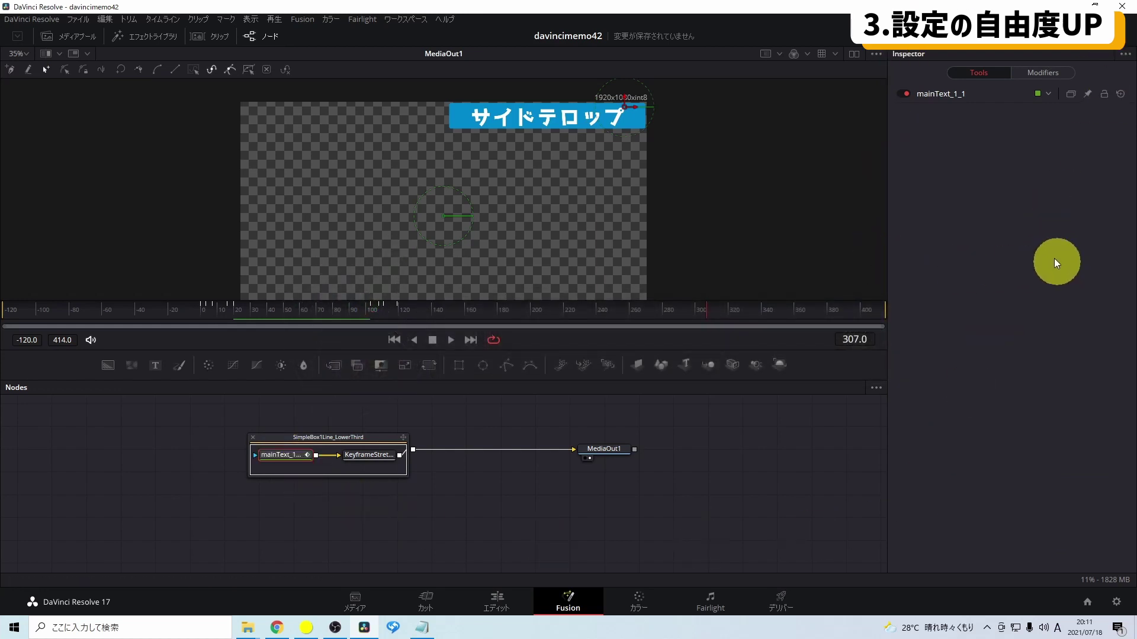
pyautogui.click(971, 97)
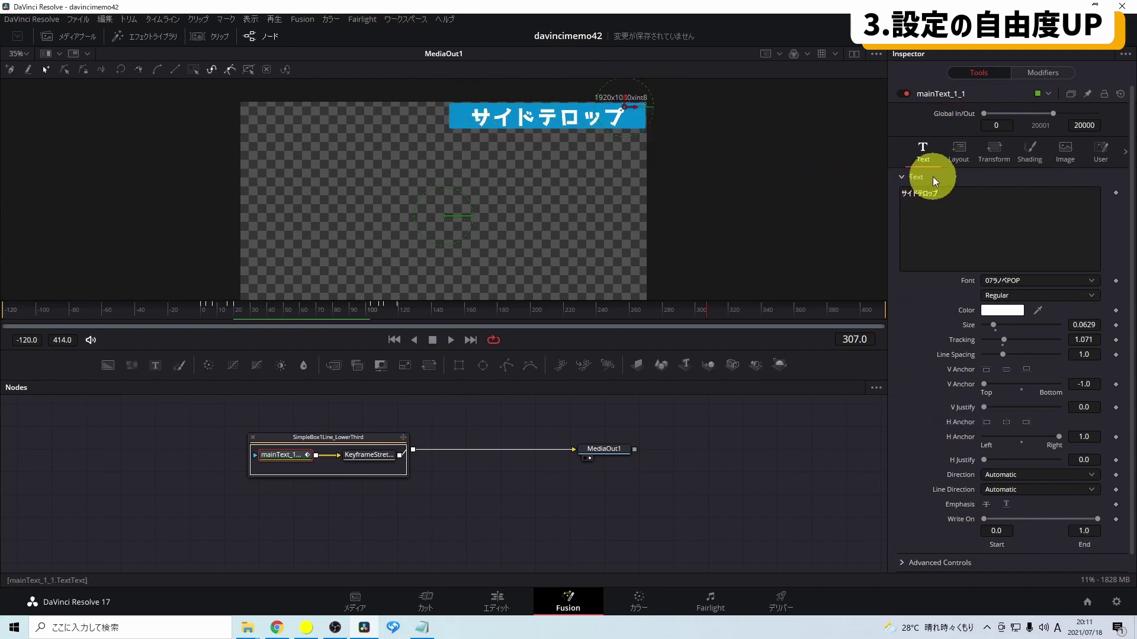
pyautogui.click(1031, 157)
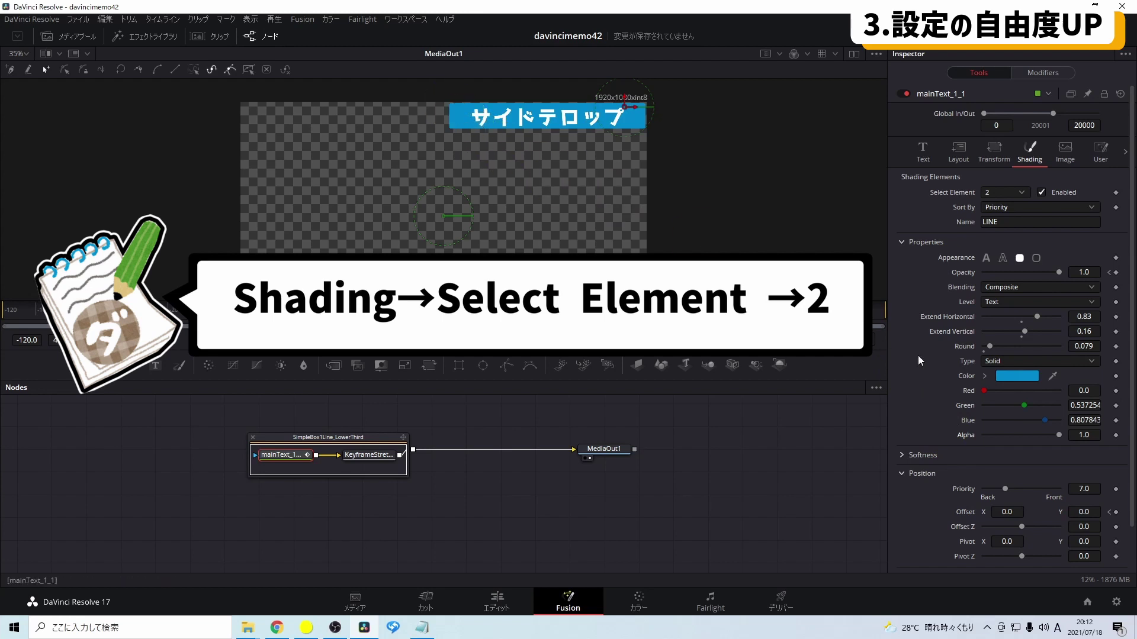
# - Shear the blue box to X -0.854 and set Extend Horizontal to 1.274
pyautogui.scroll(-2, 943, 388)
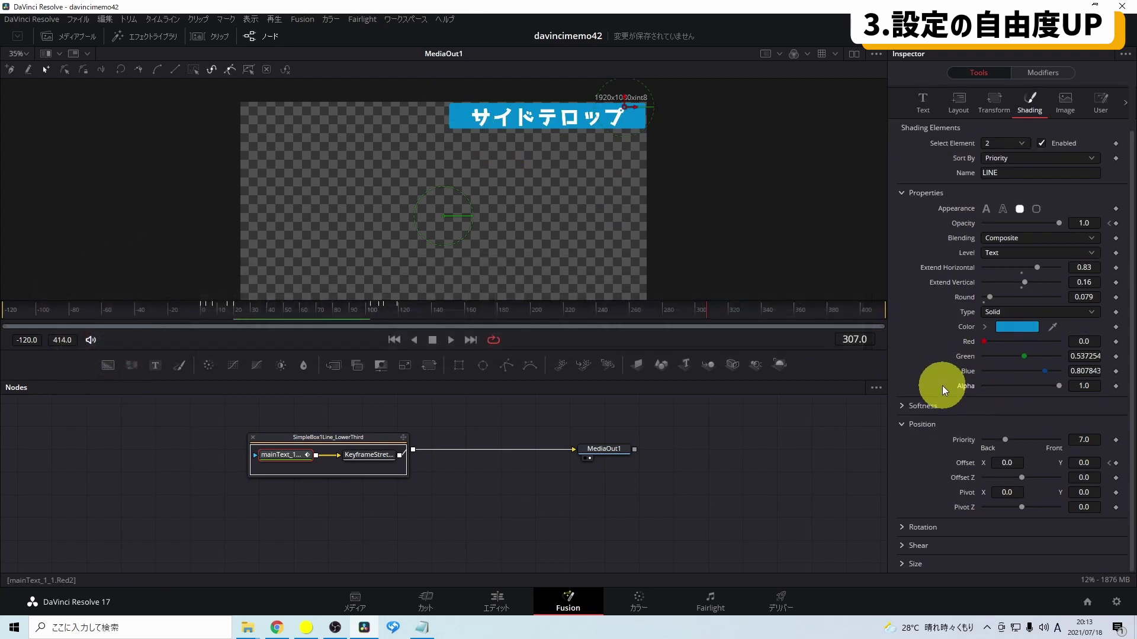
pyautogui.click(903, 548)
pyautogui.scroll(-1, 936, 502)
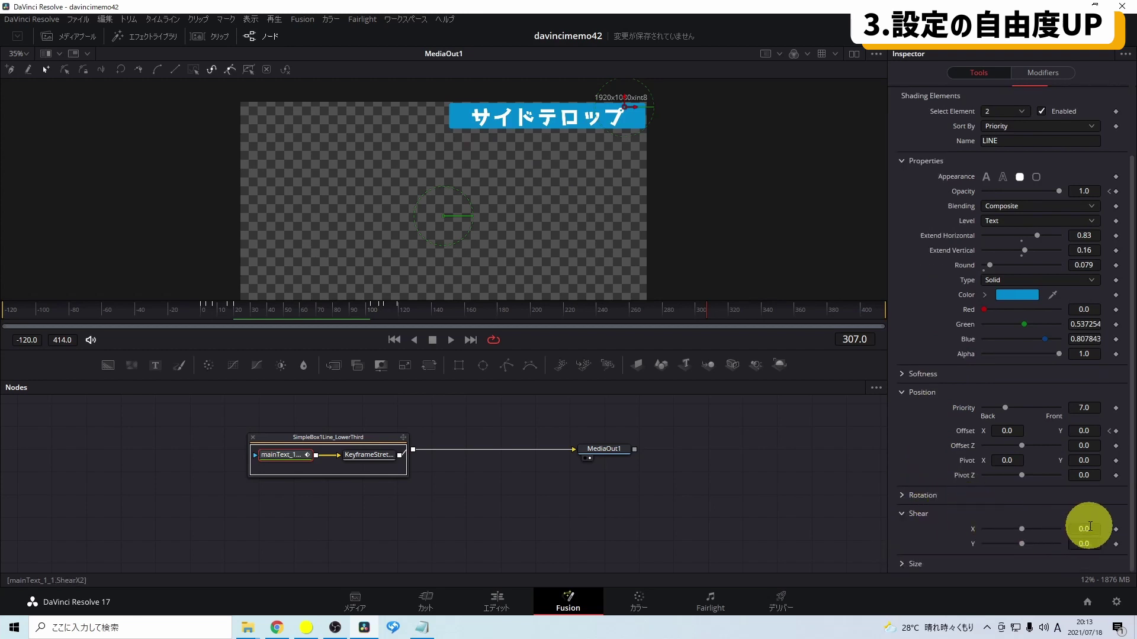
pyautogui.moveTo(1090, 526); pyautogui.dragTo(781, 530)
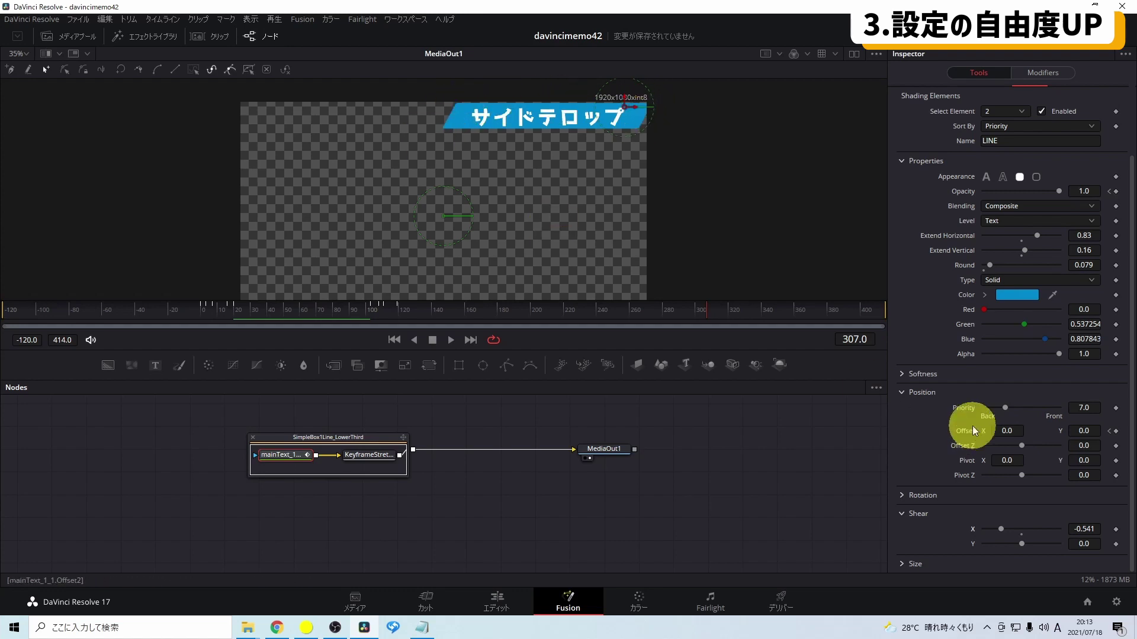
pyautogui.moveTo(1084, 529); pyautogui.dragTo(906, 527)
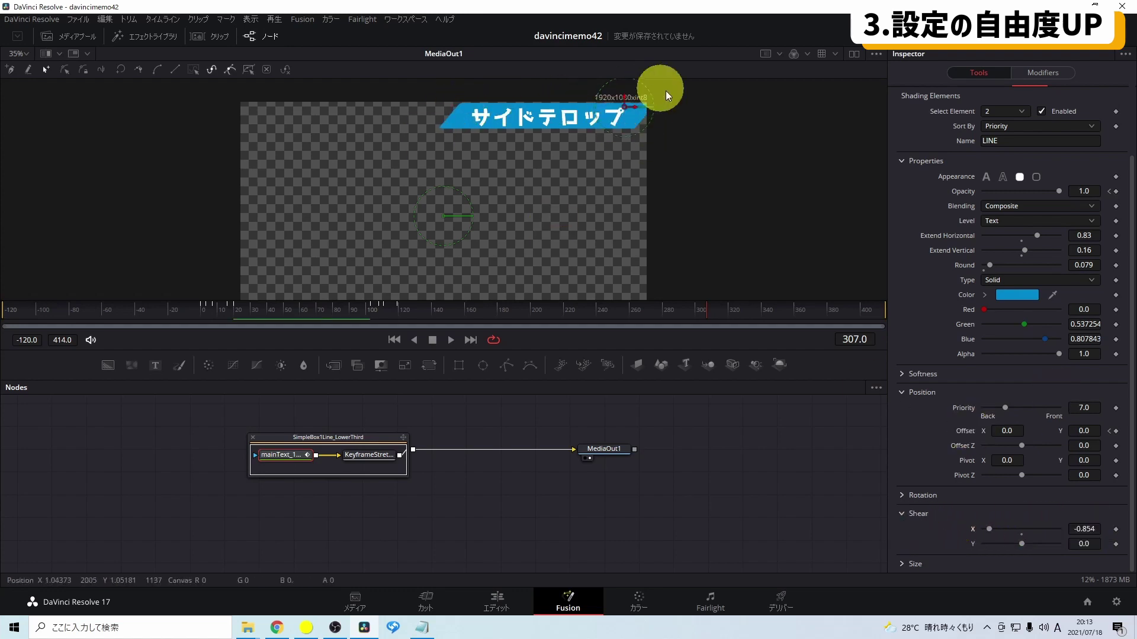
pyautogui.scroll(3, 943, 397)
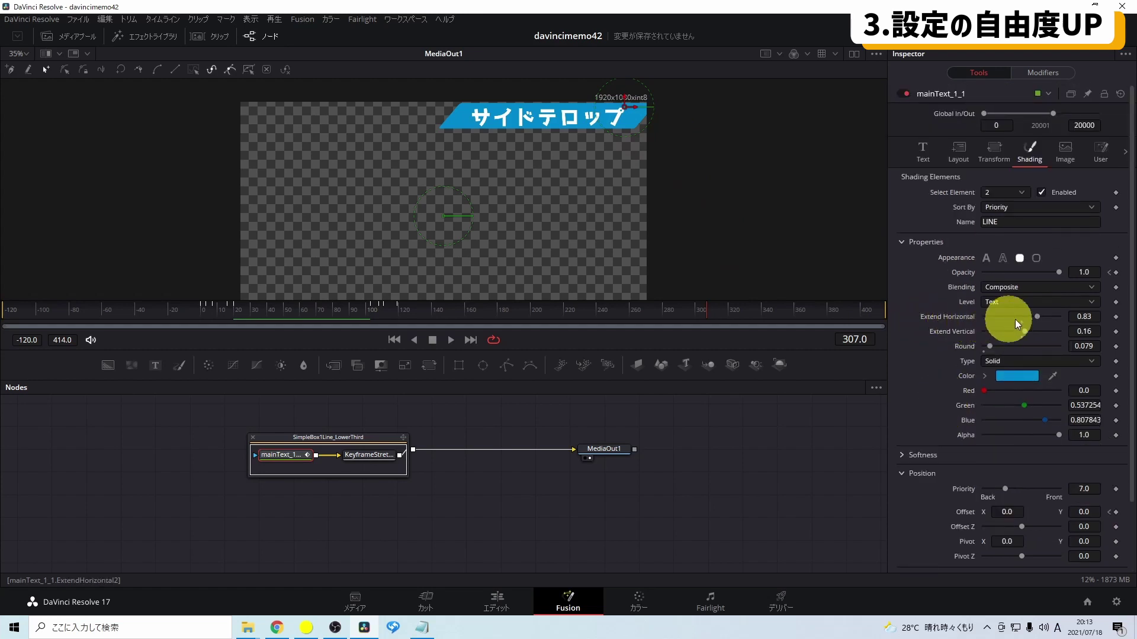
pyautogui.moveTo(1037, 320)
pyautogui.mouseDown()
pyautogui.moveTo(644, 317)
pyautogui.moveTo(787, 310)
pyautogui.mouseUp()
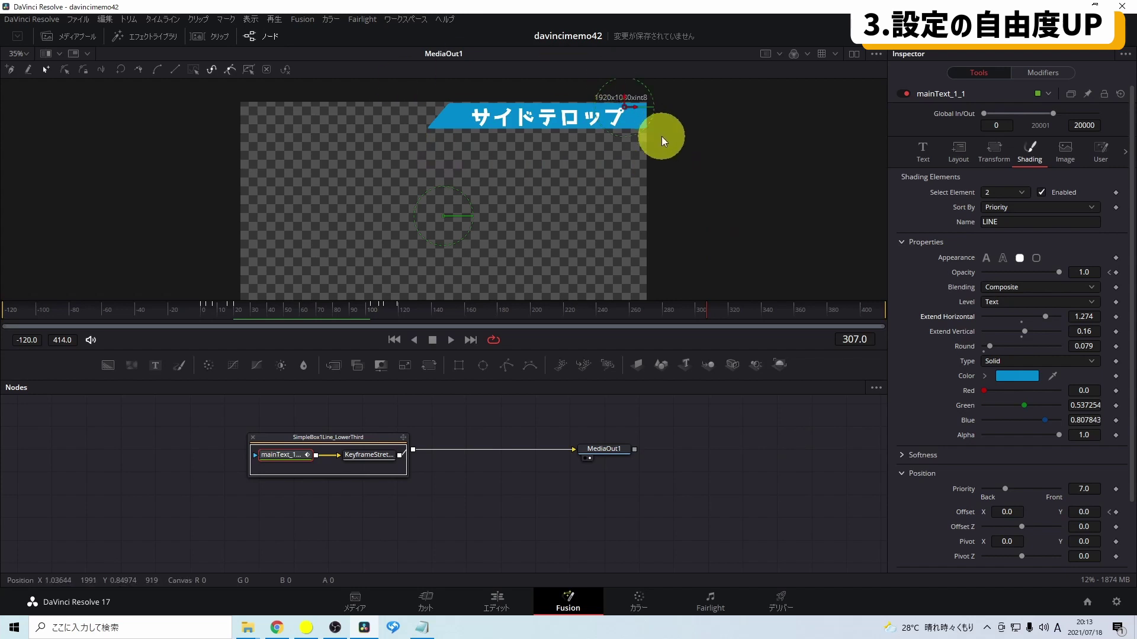
# - Back on the Edit page, play the titles to check the slanted banner
pyautogui.click(496, 604)
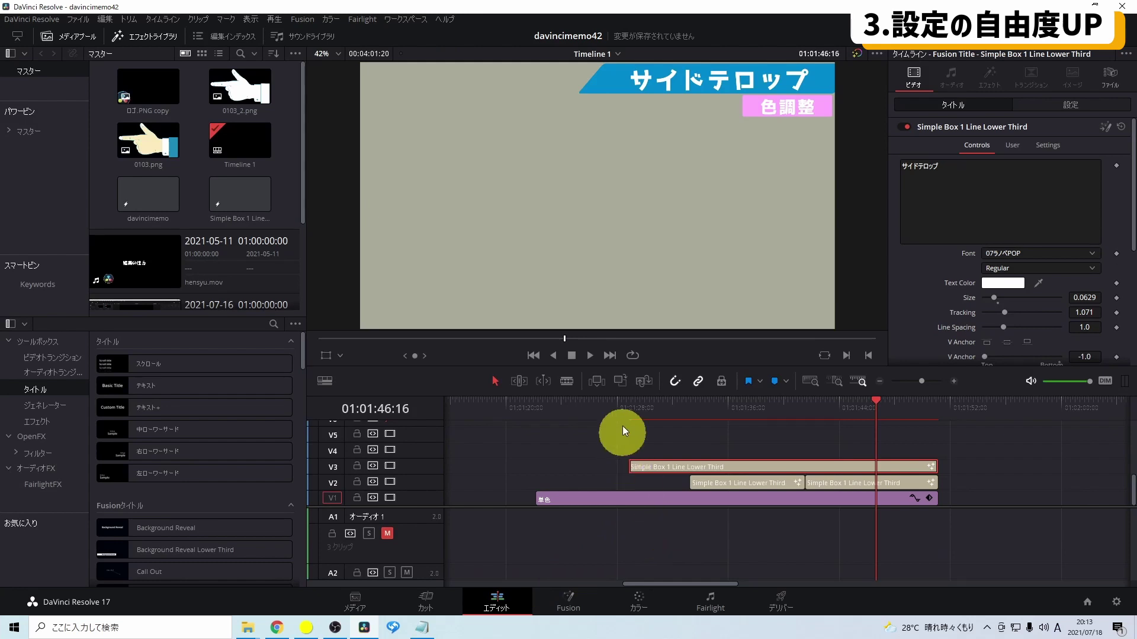
pyautogui.click(628, 405)
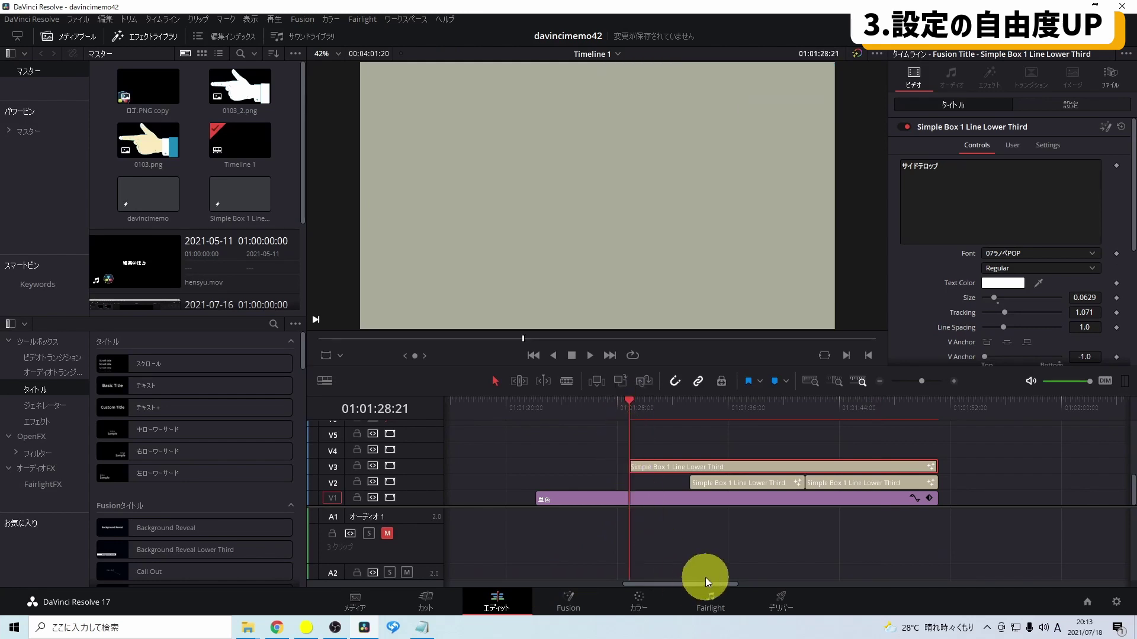
pyautogui.press('space')
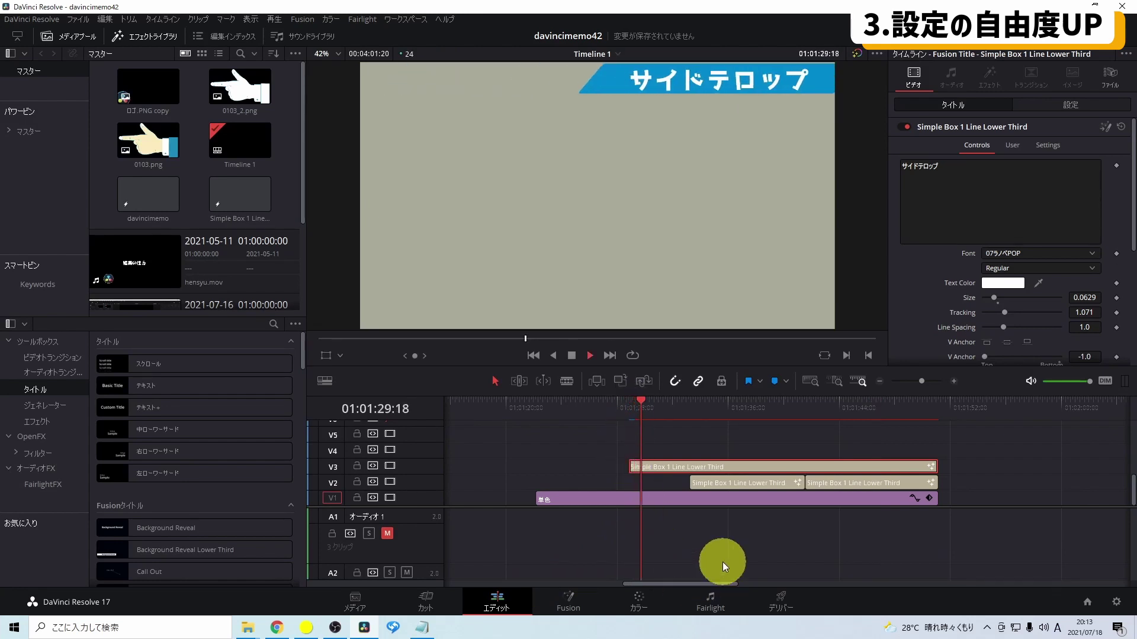
pyautogui.press('space')
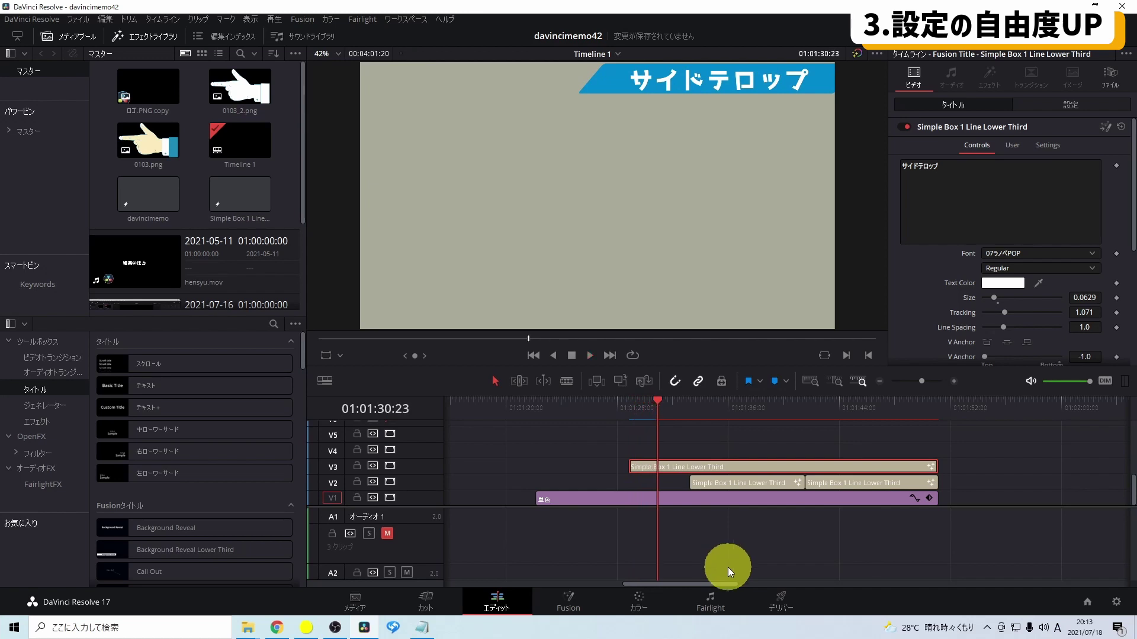
# - Open the 位置調整 title clip from V2 in the Fusion page
pyautogui.click(724, 486)
pyautogui.moveTo(693, 416); pyautogui.dragTo(718, 414)
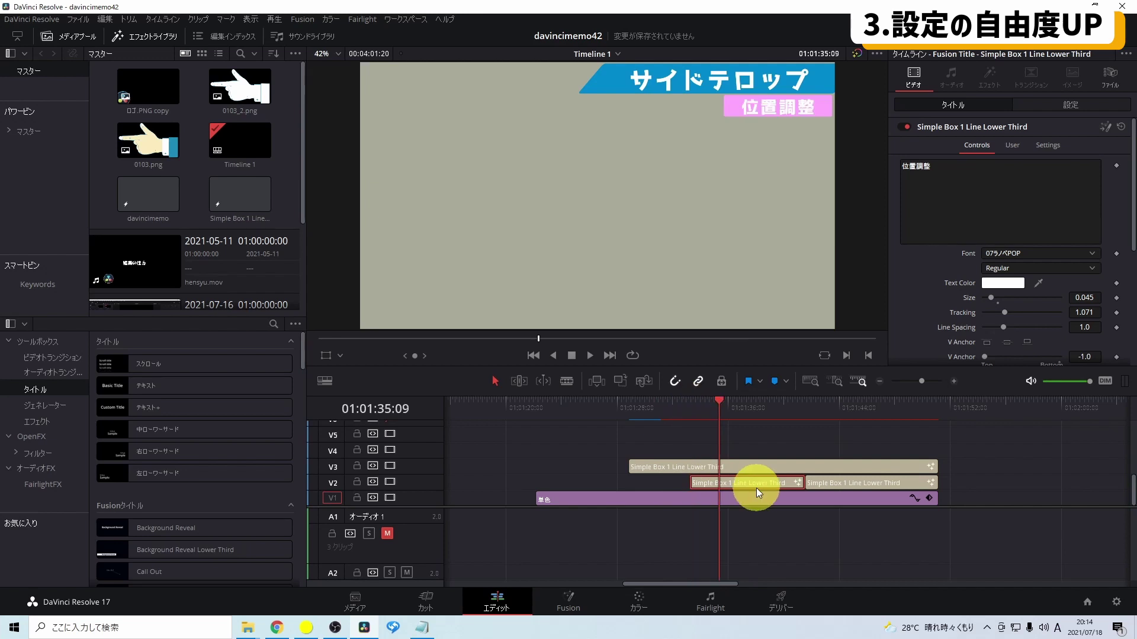
pyautogui.rightClick(755, 488)
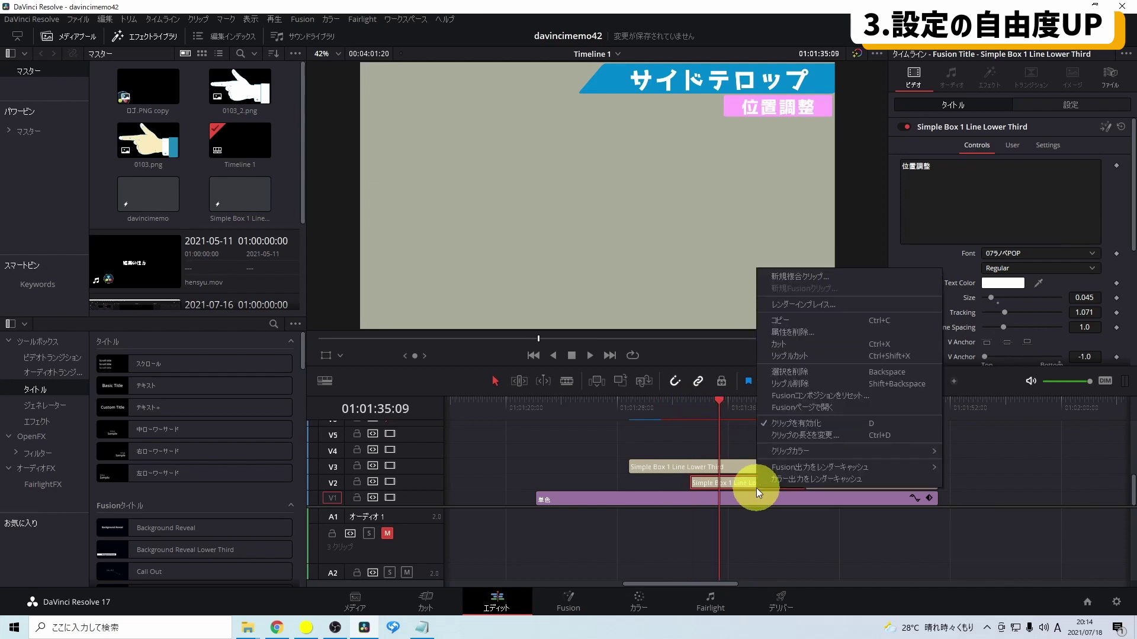
pyautogui.click(797, 408)
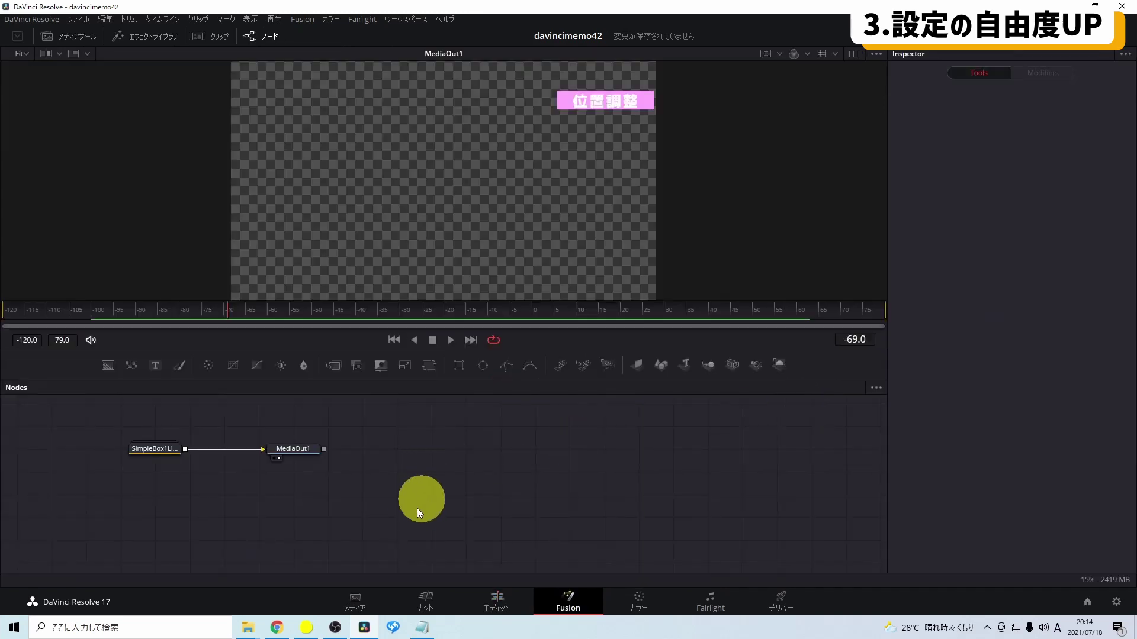
# - Expand the 位置調整 title group and show mainText_1_1's Shading settings for pink LINE element 2
pyautogui.click(151, 451)
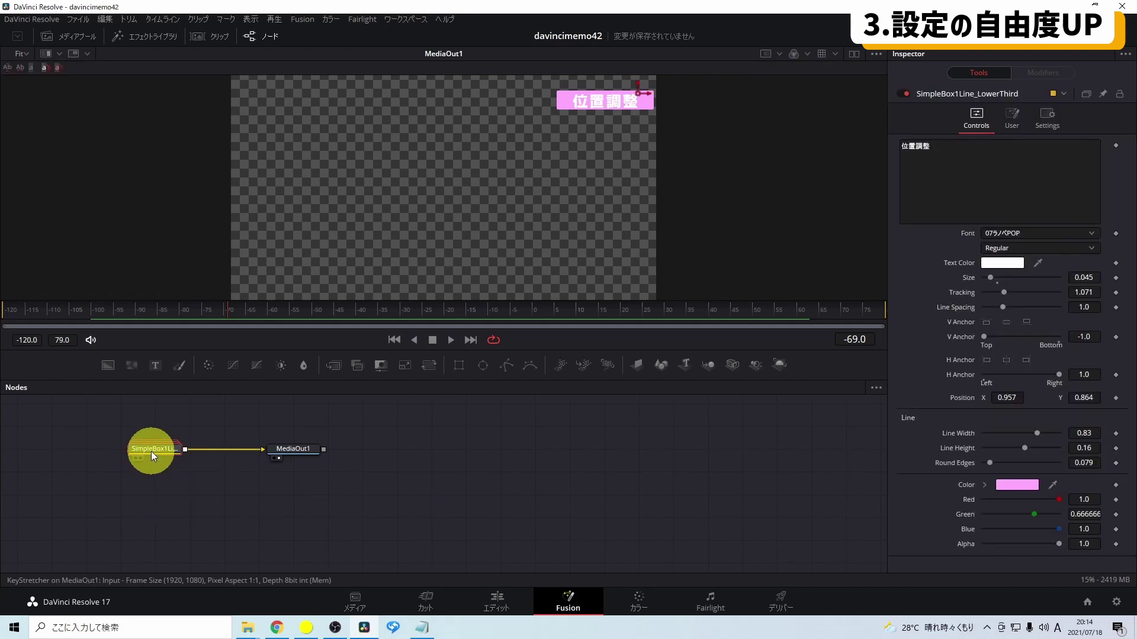
pyautogui.rightClick(151, 451)
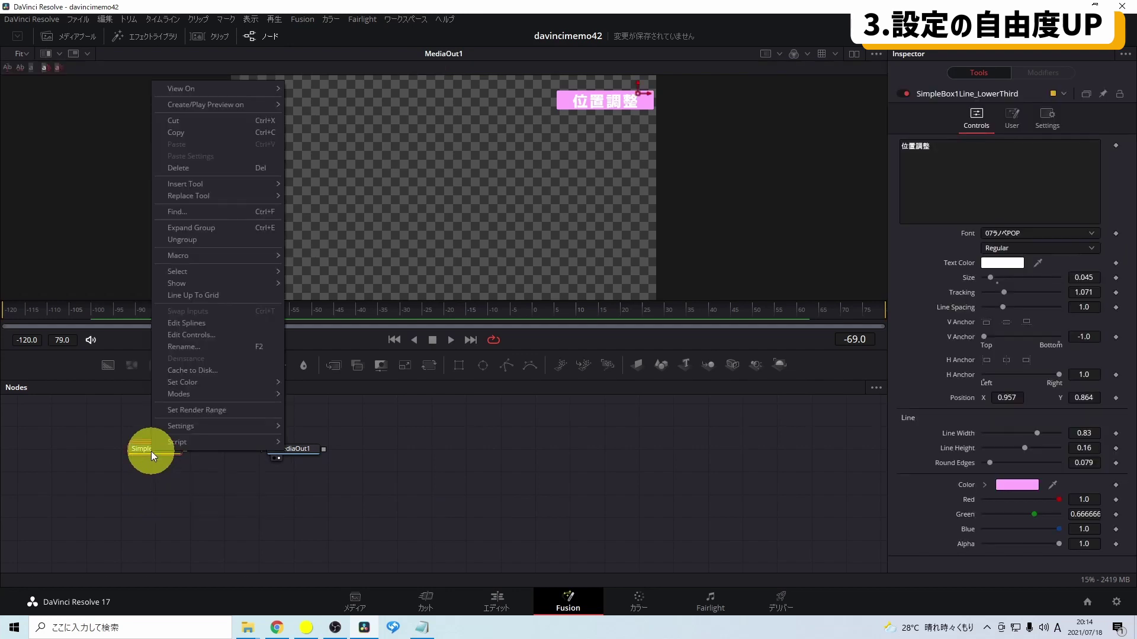
pyautogui.click(180, 228)
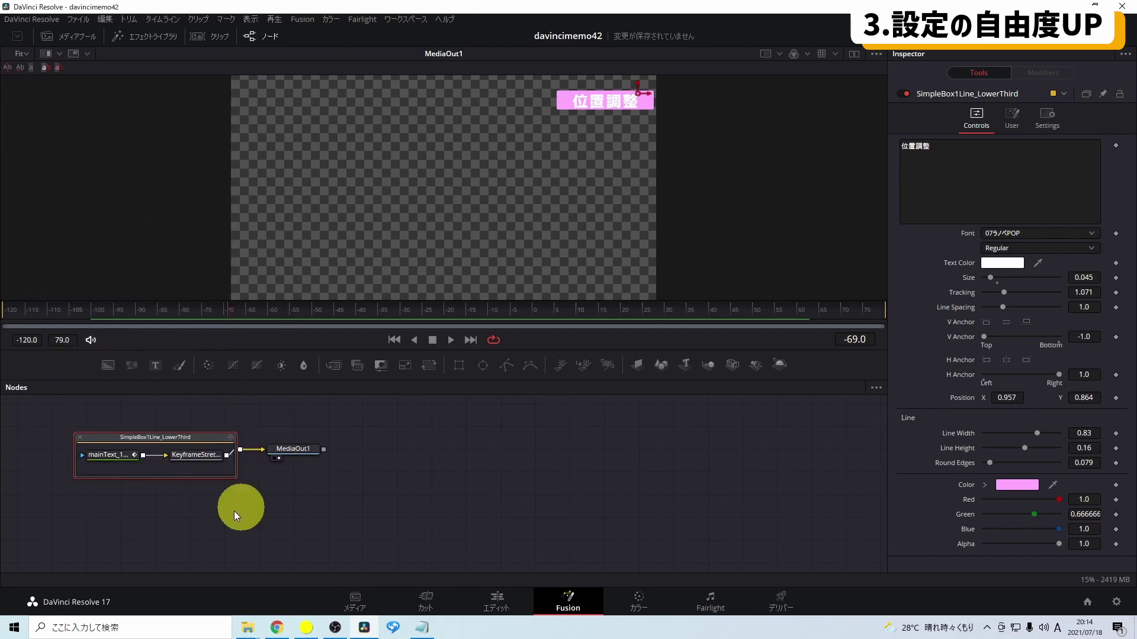
pyautogui.click(113, 455)
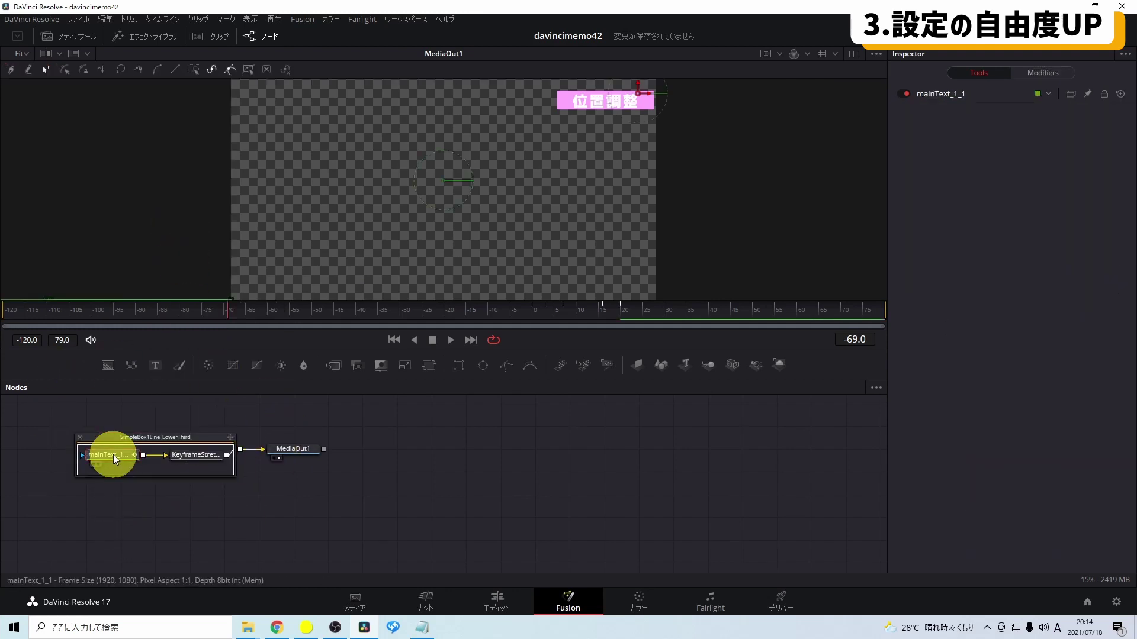
pyautogui.click(955, 94)
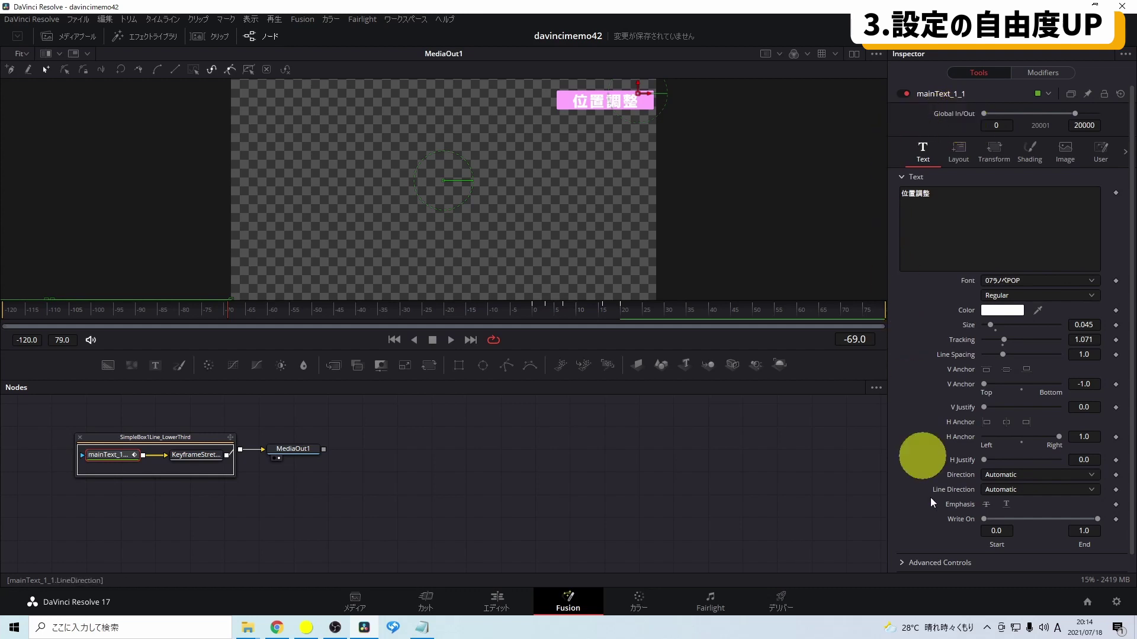
pyautogui.click(1029, 157)
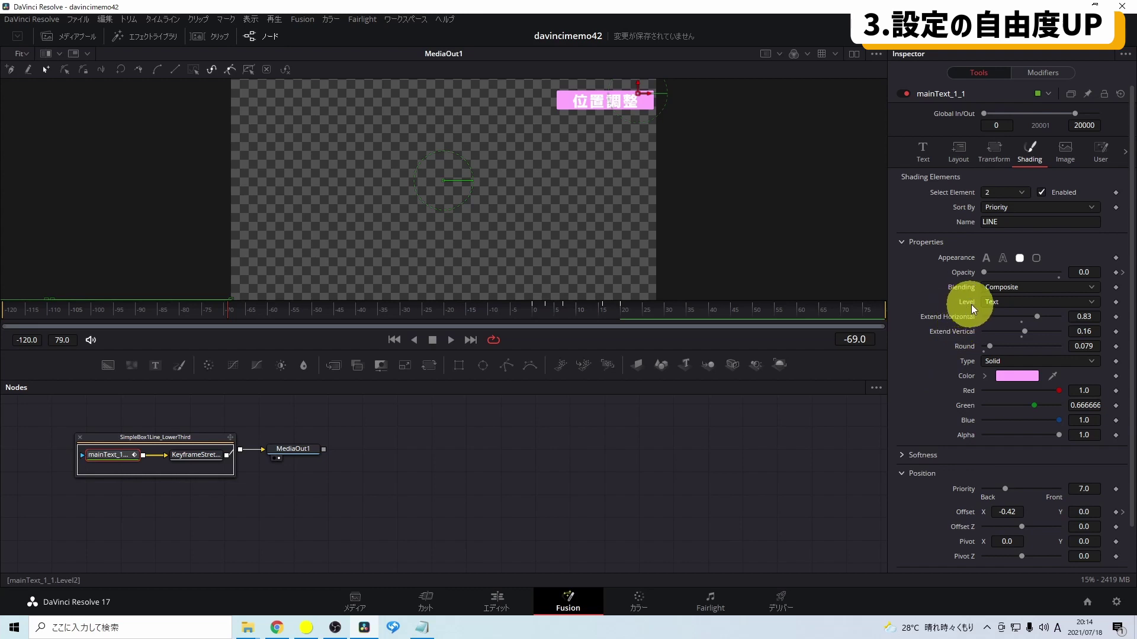
# - Set Shading Level to Character, Extend Horizontal to 0.176, and save the project
pyautogui.click(1007, 303)
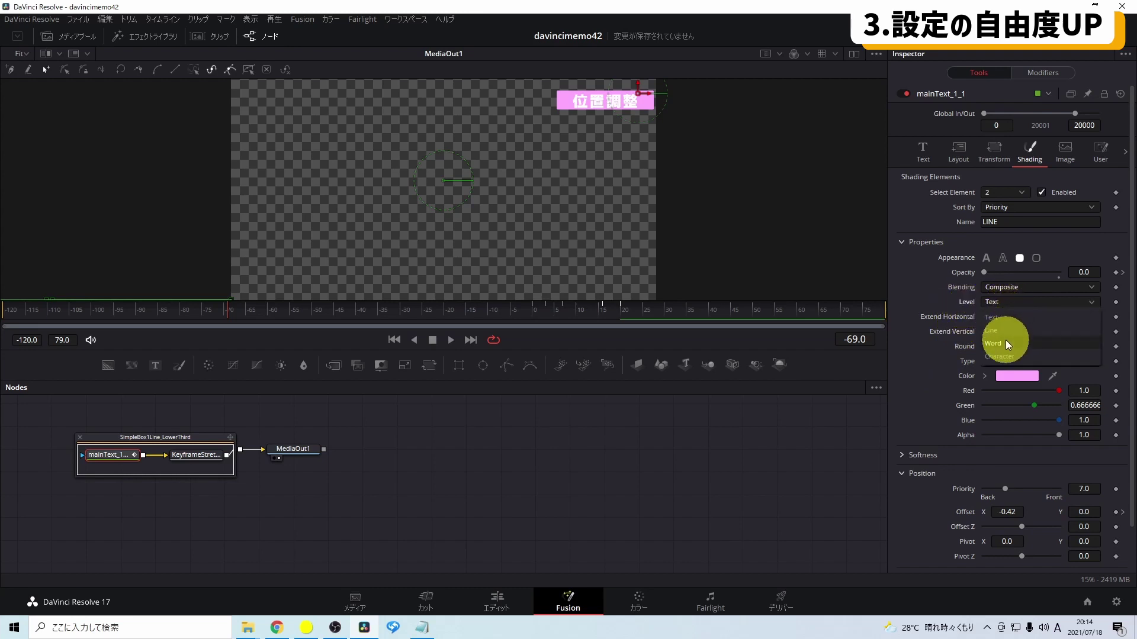
pyautogui.click(1008, 357)
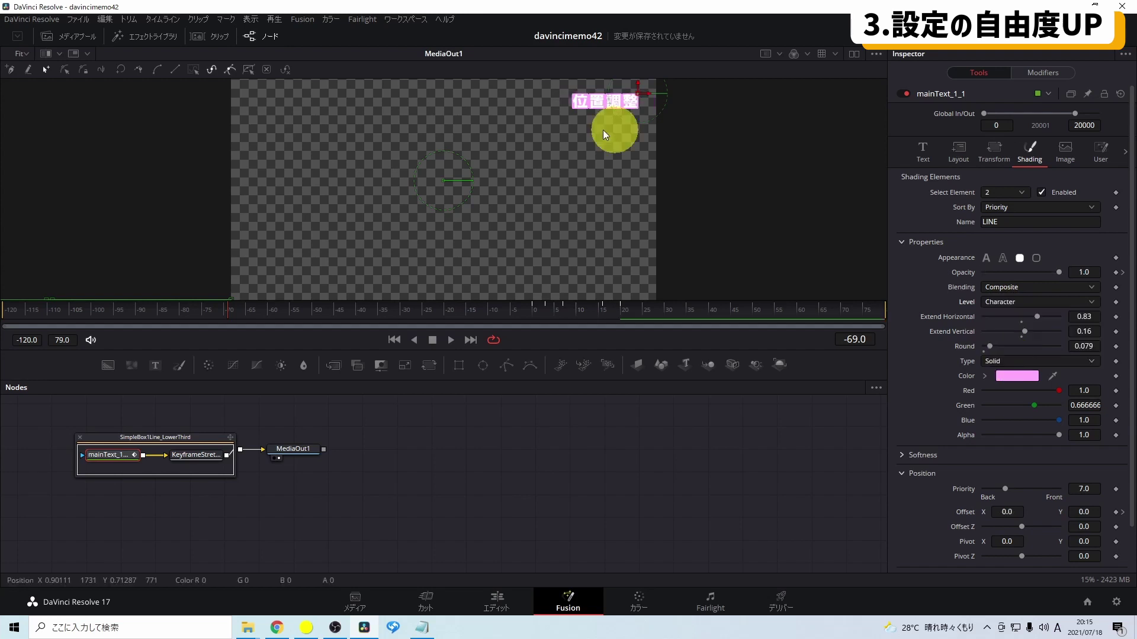
pyautogui.scroll(5, 639, 116)
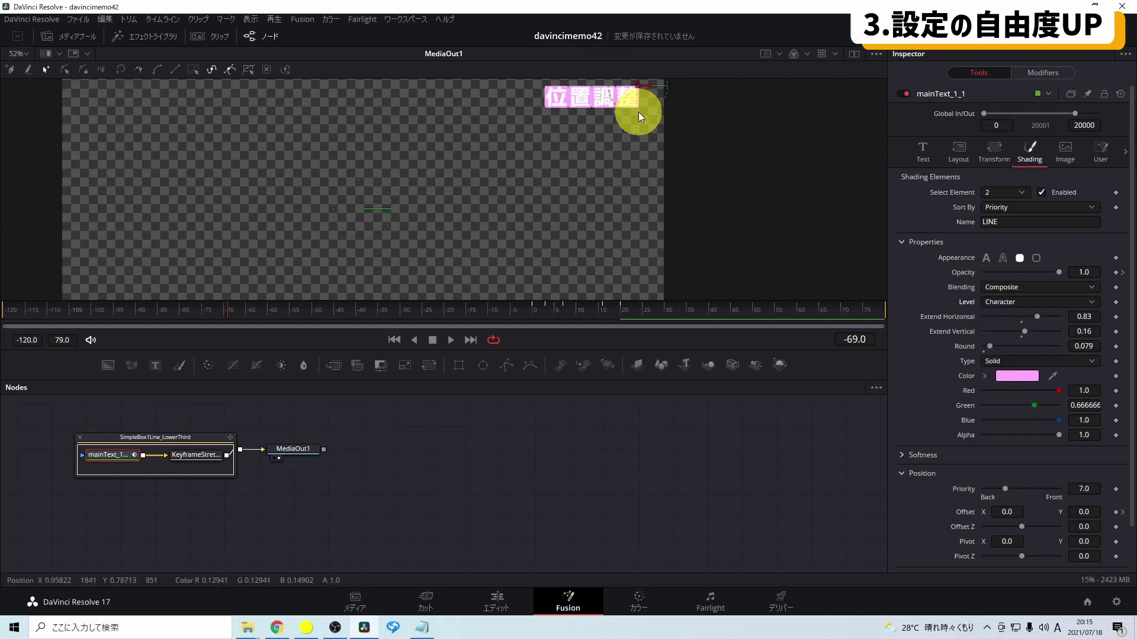
pyautogui.scroll(3, 525, 227)
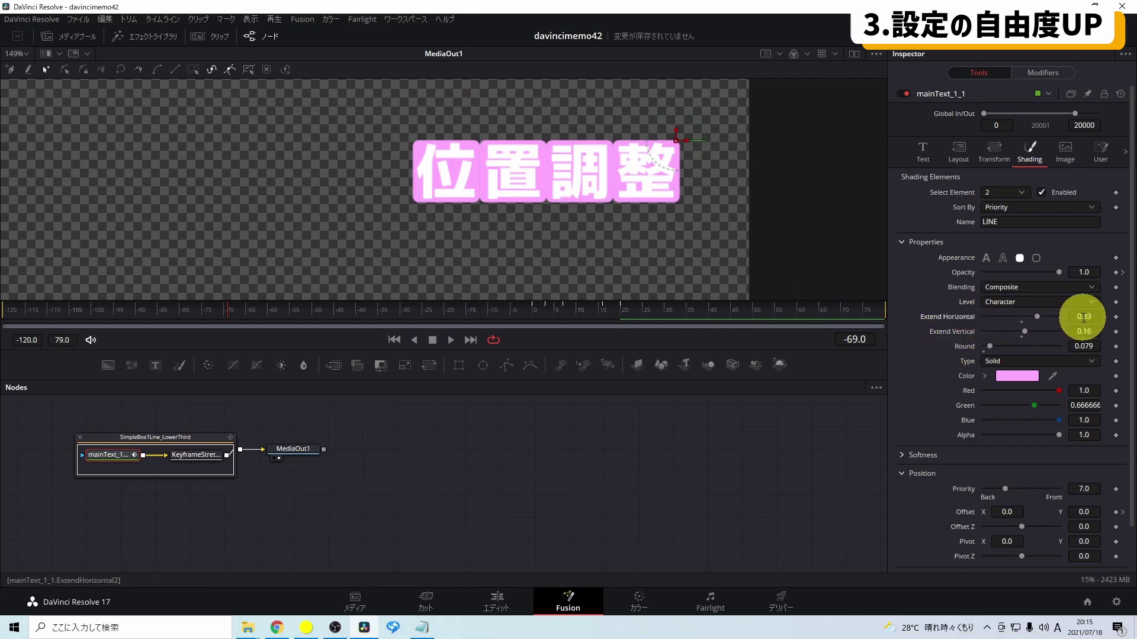
pyautogui.moveTo(1072, 322); pyautogui.dragTo(693, 325)
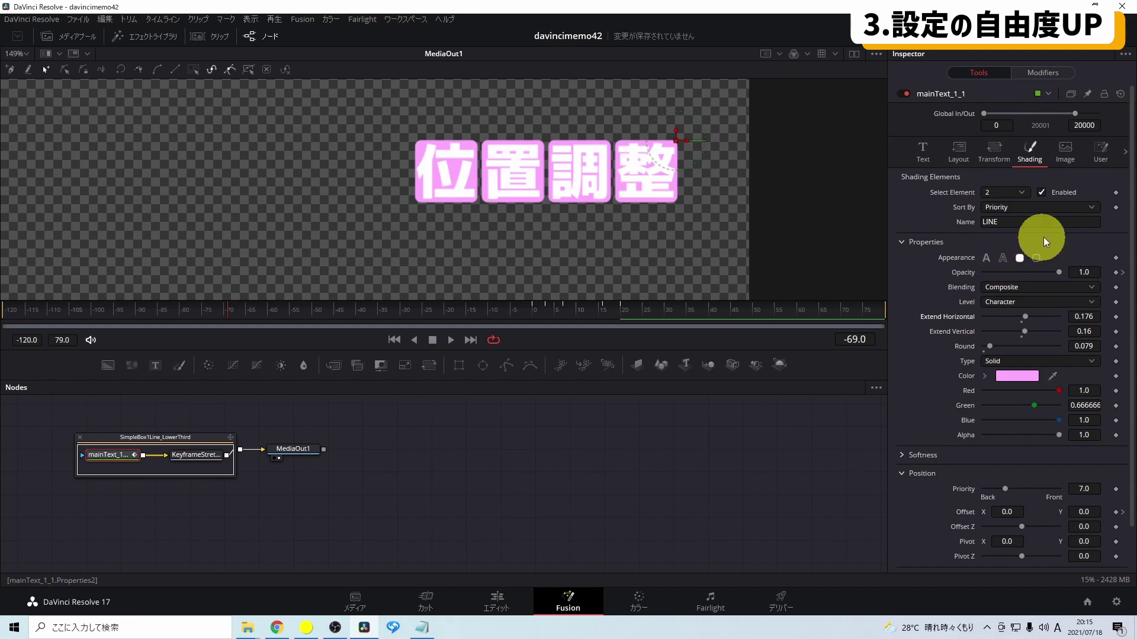
pyautogui.hotkey('ctrl', 's')
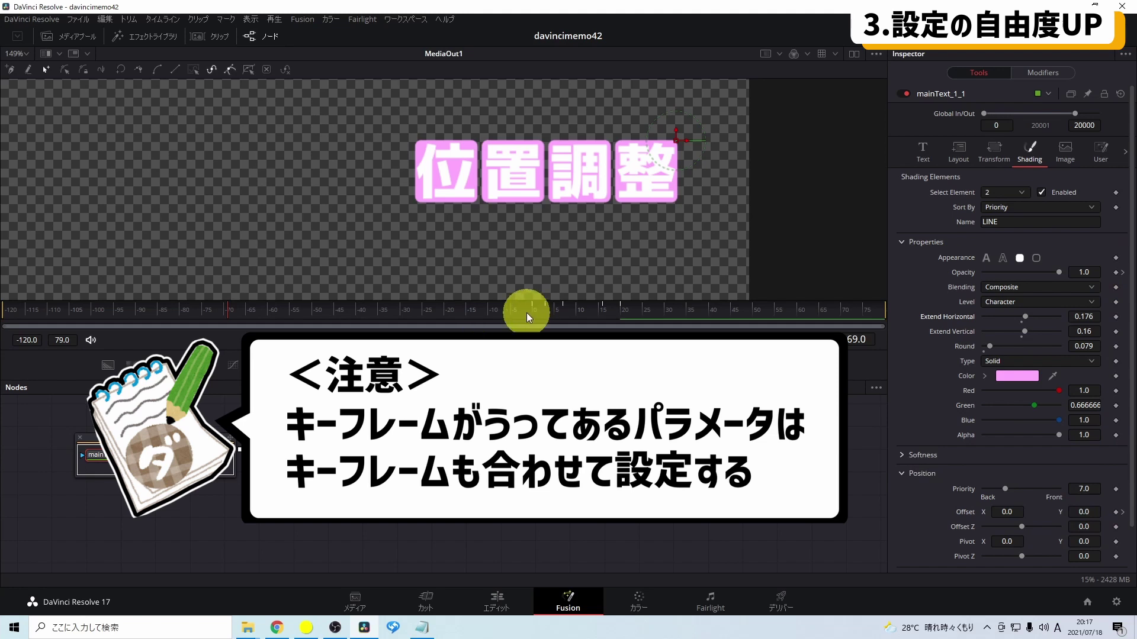
# - Move to frame -1 and inspect the keyframed Opacity 0 and Offset X -0.42
pyautogui.click(507, 309)
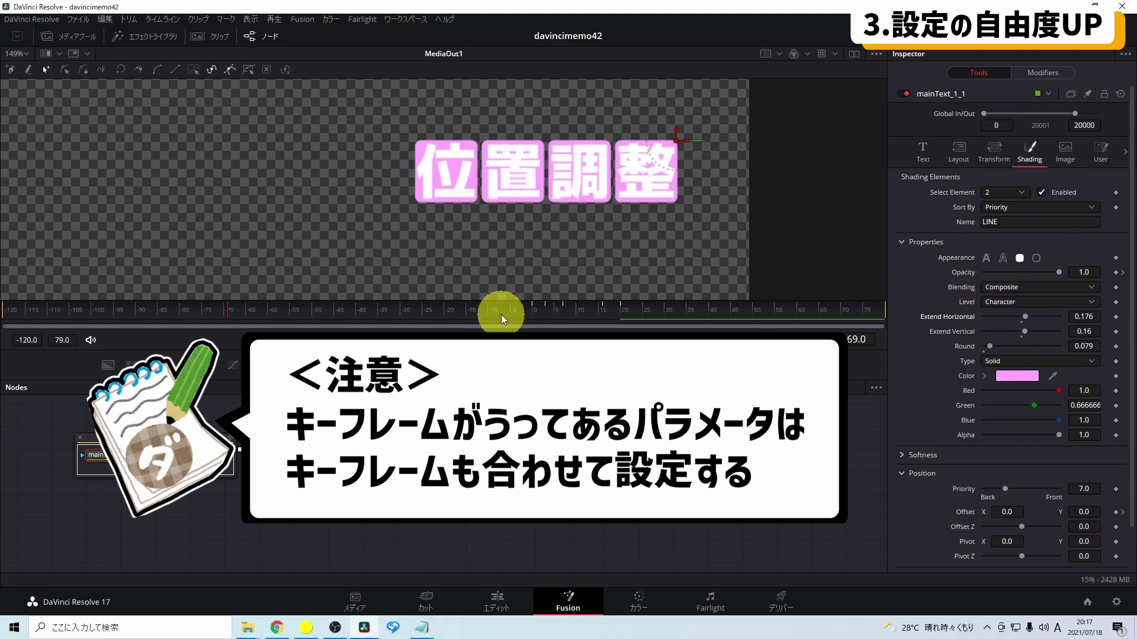
pyautogui.click(985, 272)
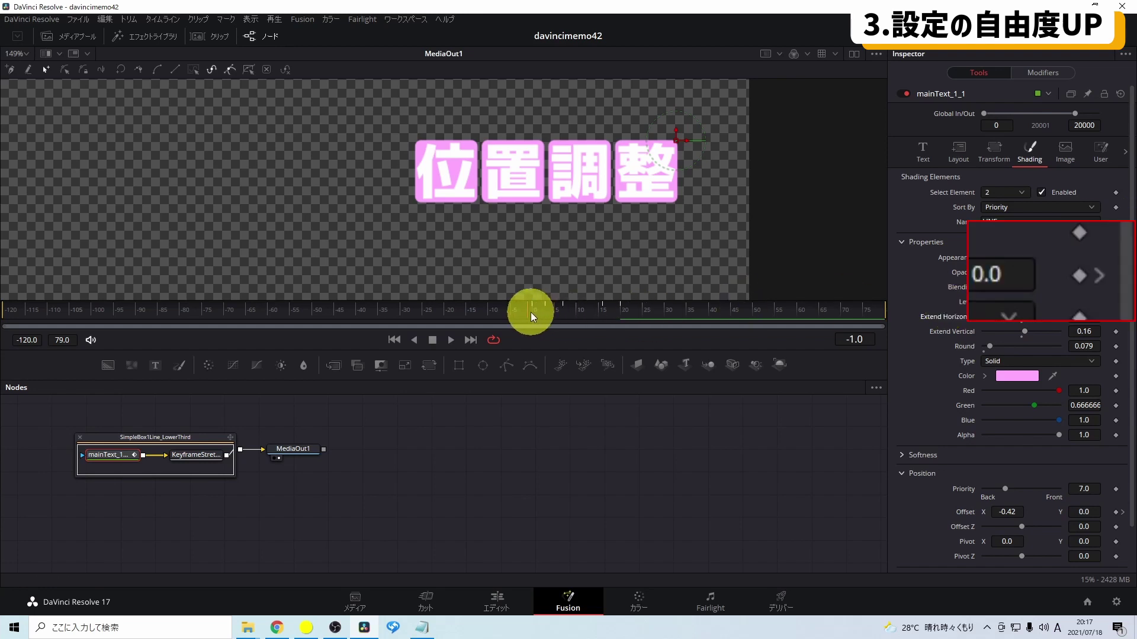
pyautogui.moveTo(531, 312)
pyautogui.mouseDown()
pyautogui.moveTo(556, 310)
pyautogui.moveTo(528, 314)
pyautogui.mouseUp()
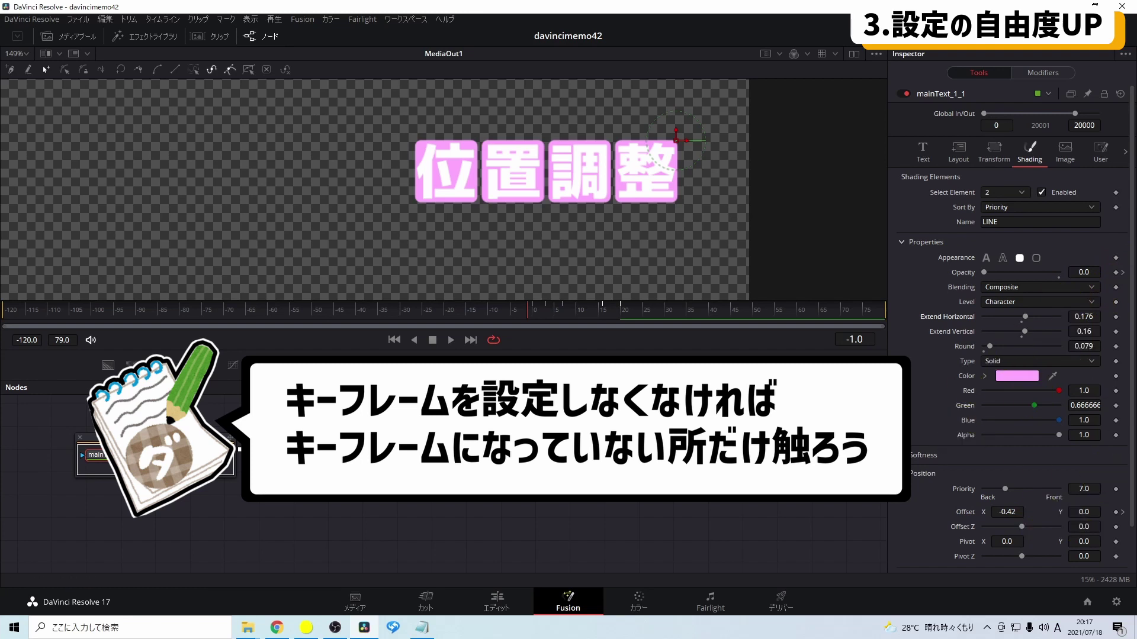
# - On the Edit page, put the playhead at the start of the V3 サイドテロップ title and play it back
pyautogui.click(492, 600)
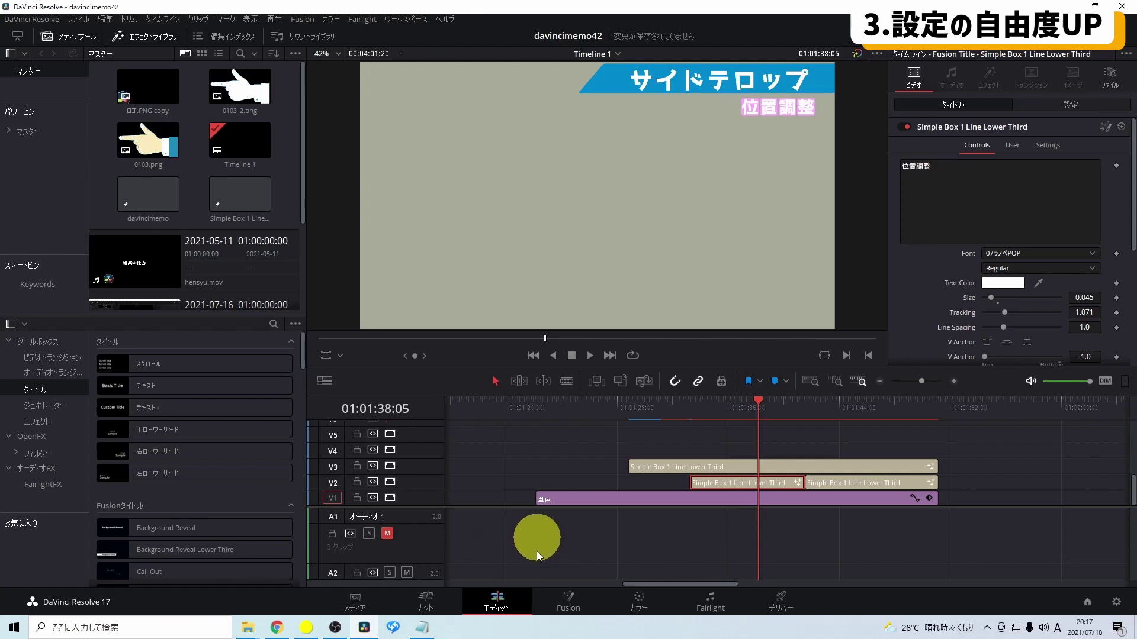
pyautogui.click(588, 556)
pyautogui.press('Up')
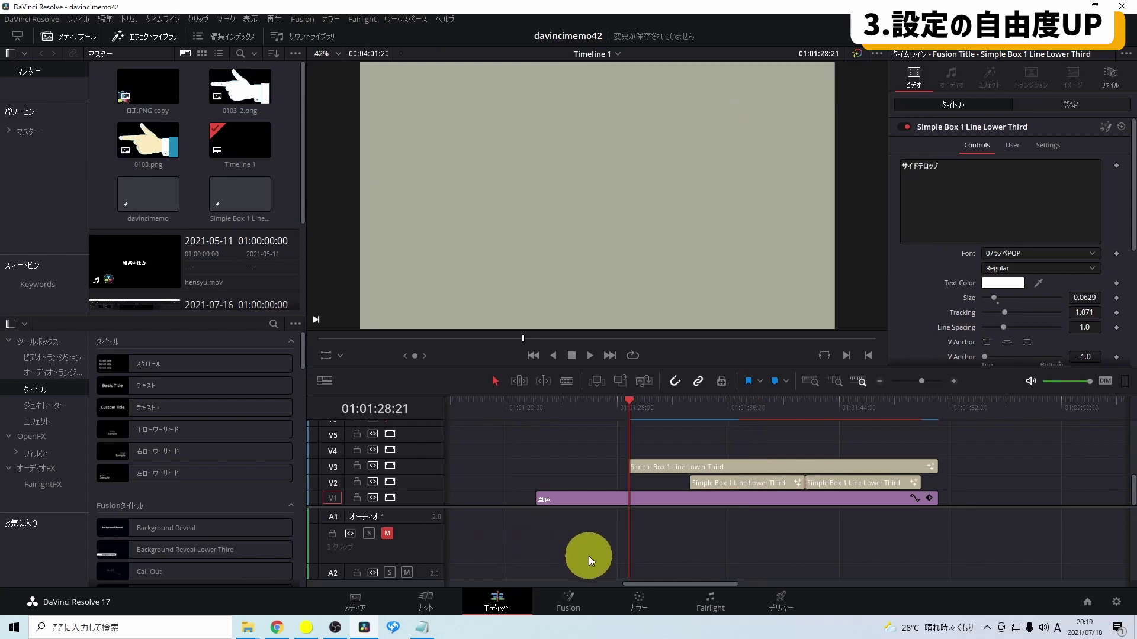
pyautogui.press('space')
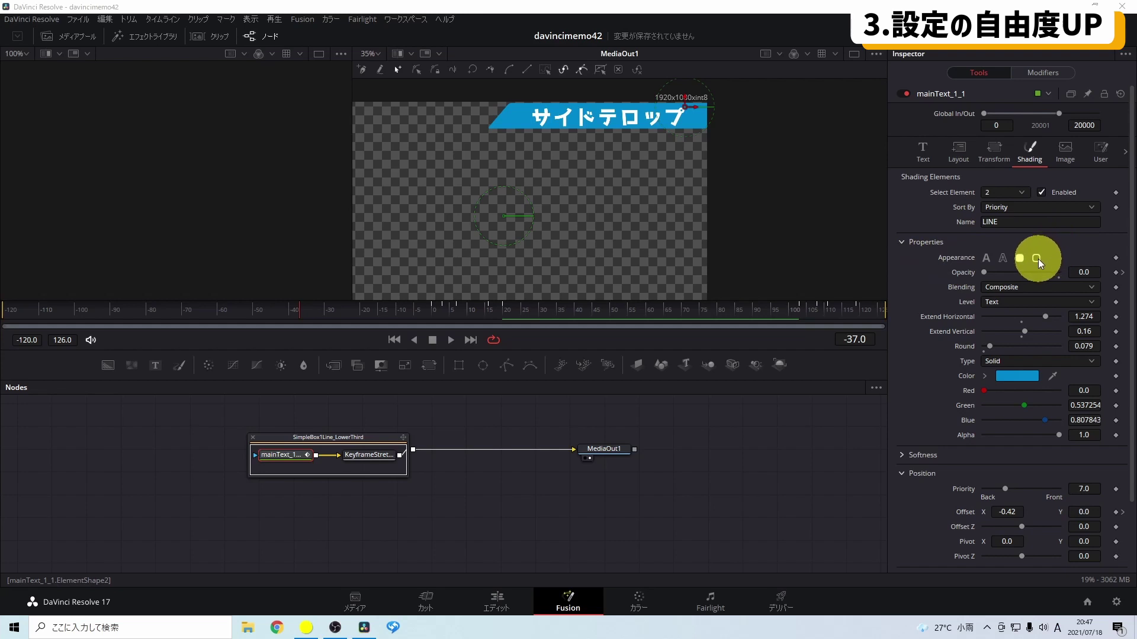
# - Make the blue banner an outline with thickness 0.0908
pyautogui.click(1037, 258)
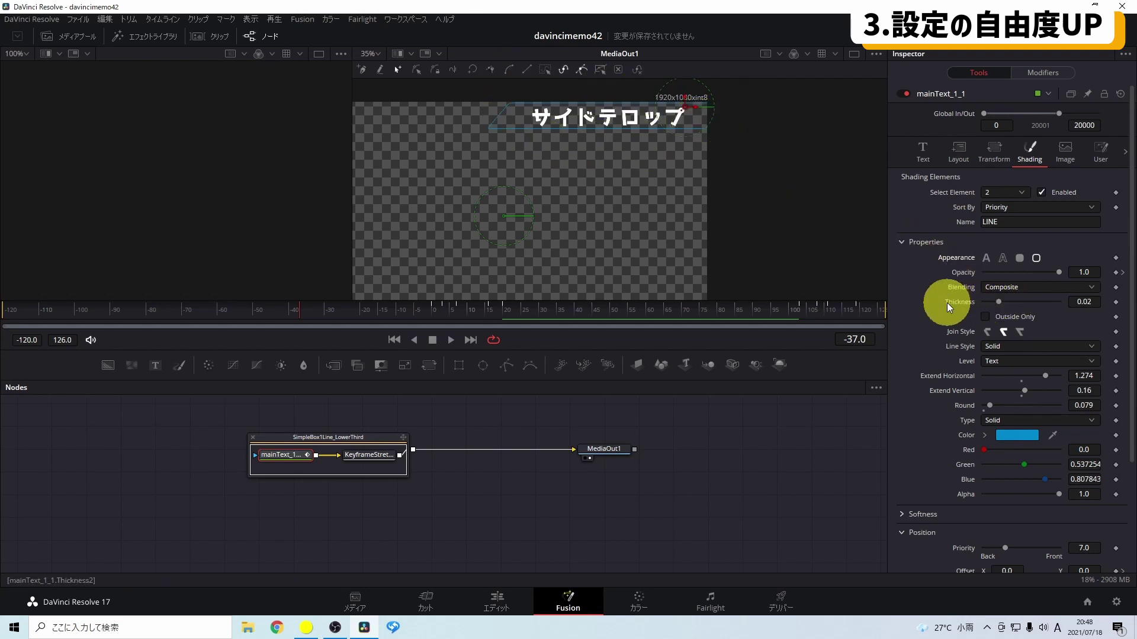
pyautogui.moveTo(1086, 301)
pyautogui.mouseDown()
pyautogui.moveTo(1100, 303)
pyautogui.moveTo(1081, 300)
pyautogui.mouseUp()
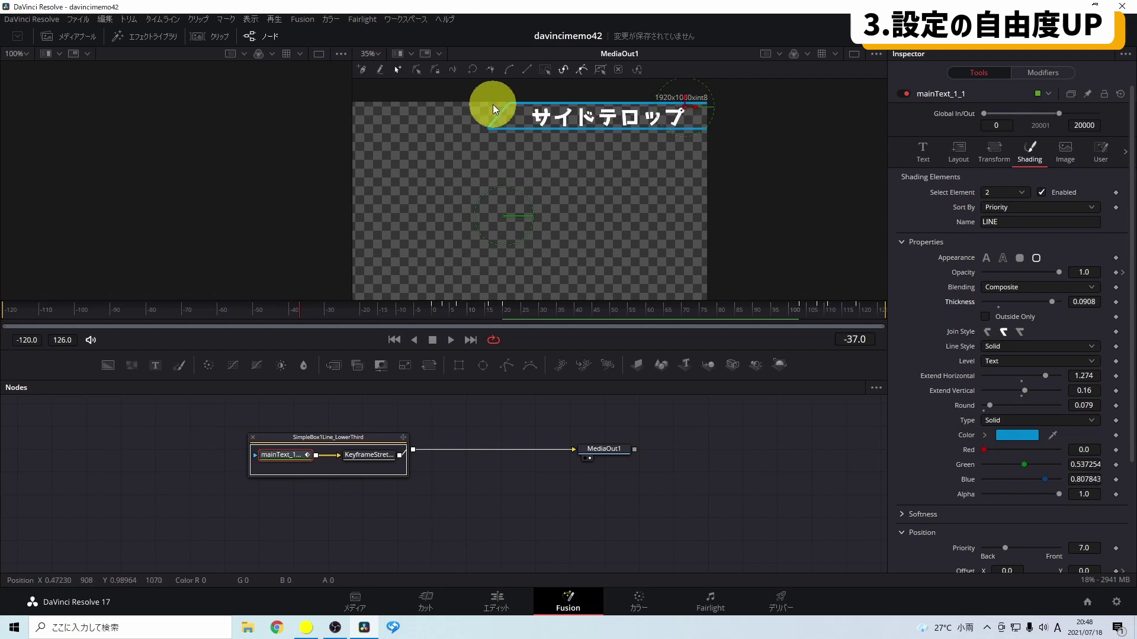
pyautogui.scroll(-3, 942, 307)
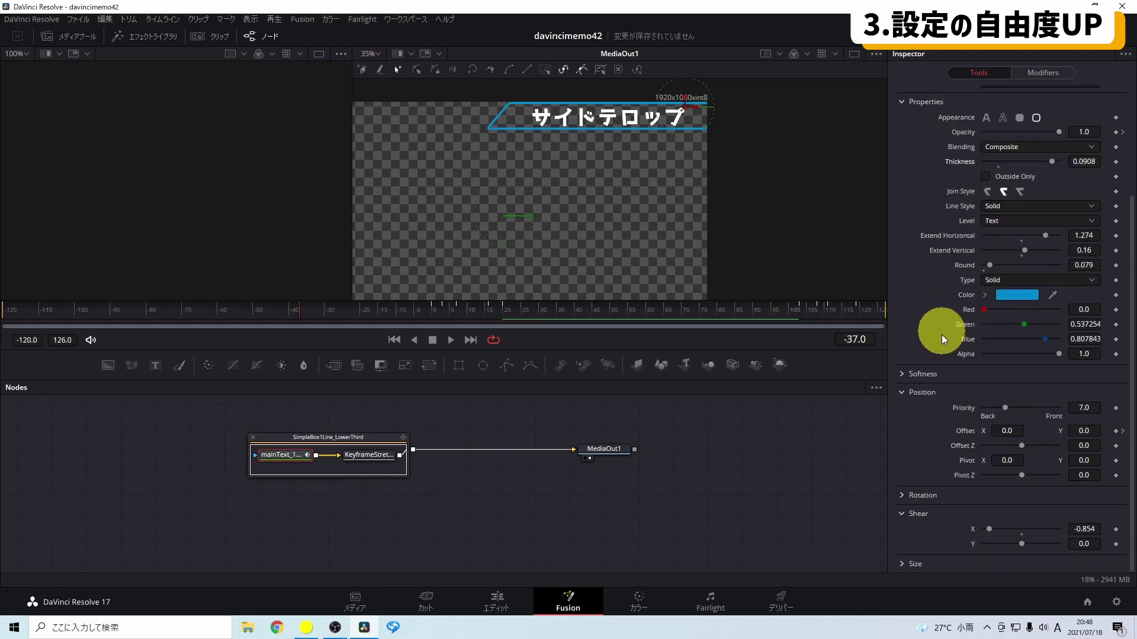
# - Lower the outline box's Size Y to make it shorter, and set Pivot Y to -0.035
pyautogui.click(909, 564)
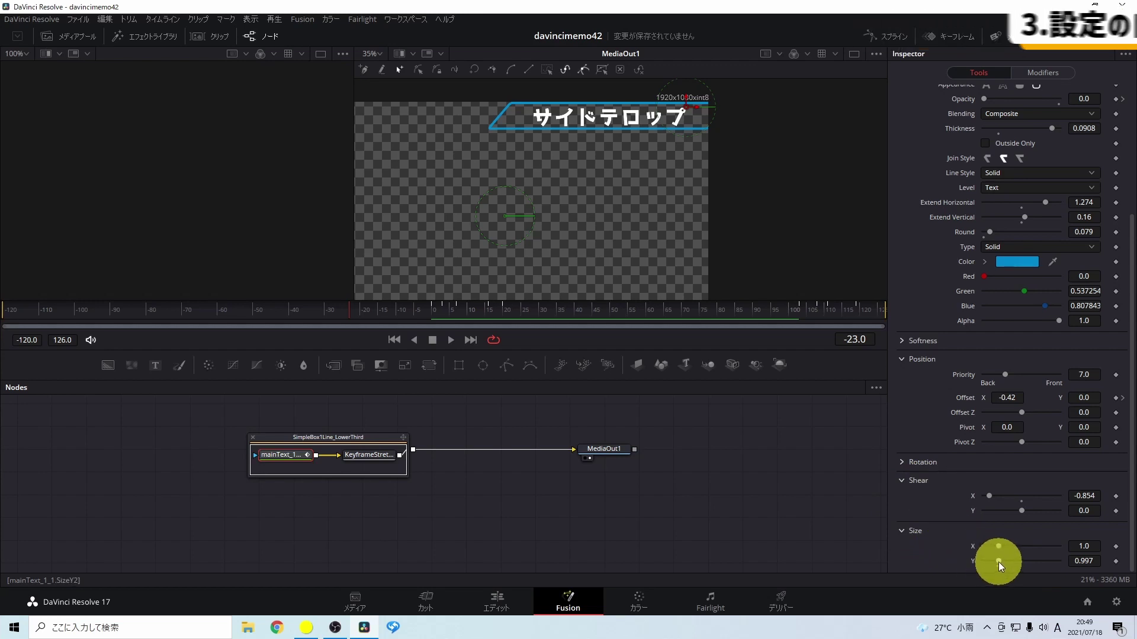
pyautogui.moveTo(998, 563); pyautogui.dragTo(979, 563)
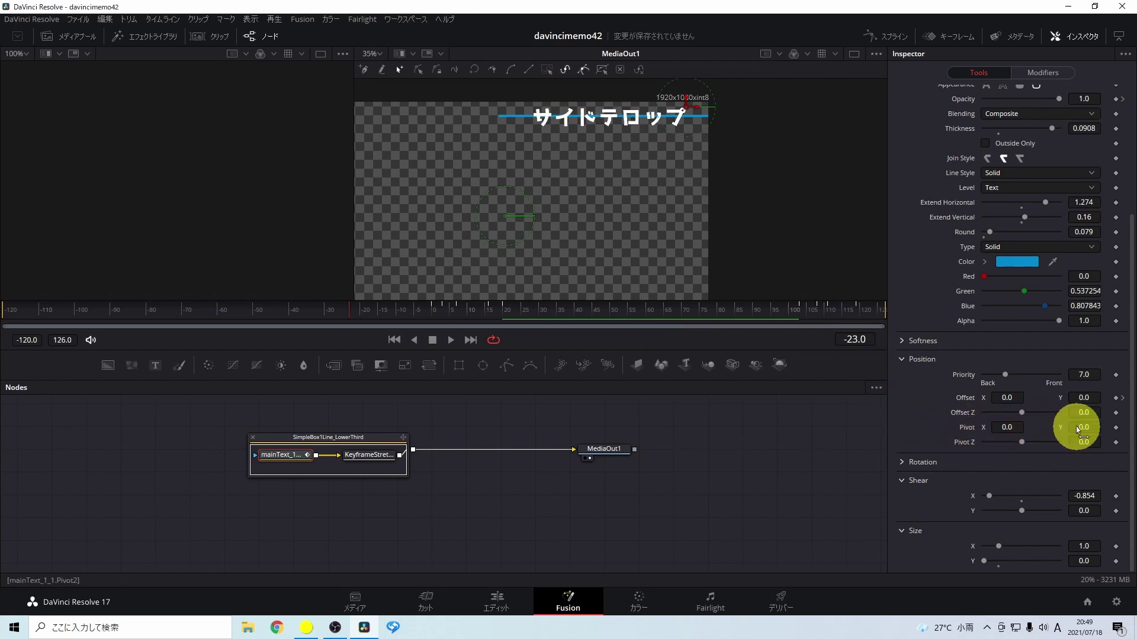
pyautogui.moveTo(1078, 427); pyautogui.dragTo(1063, 425)
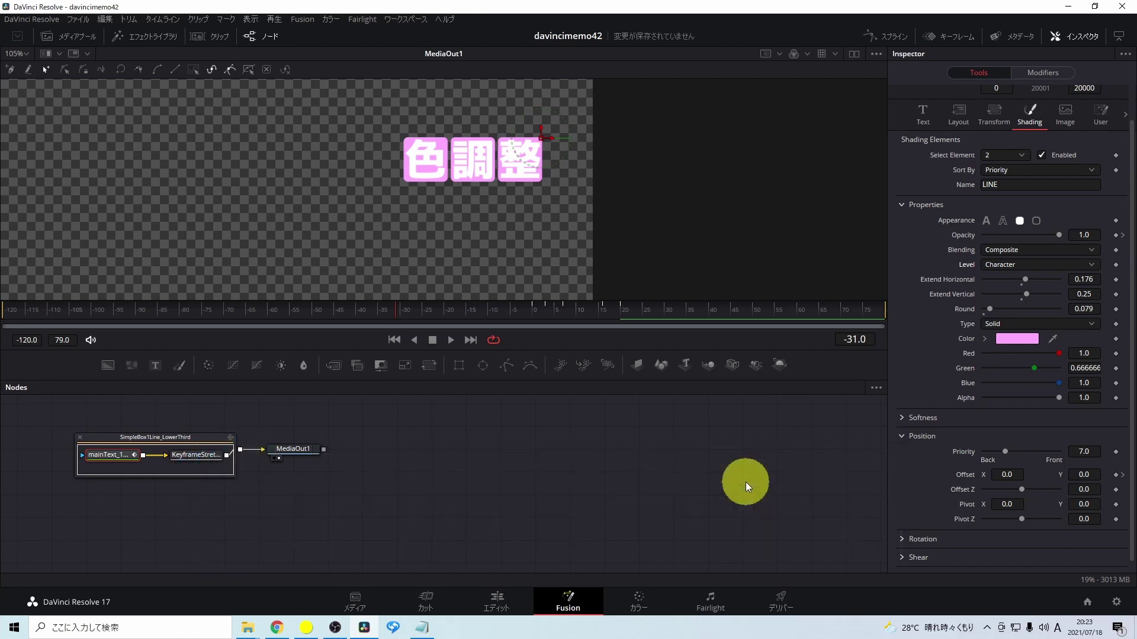
# - Save the davincimemo42 project with Ctrl+S
pyautogui.hotkey('ctrl', 's')
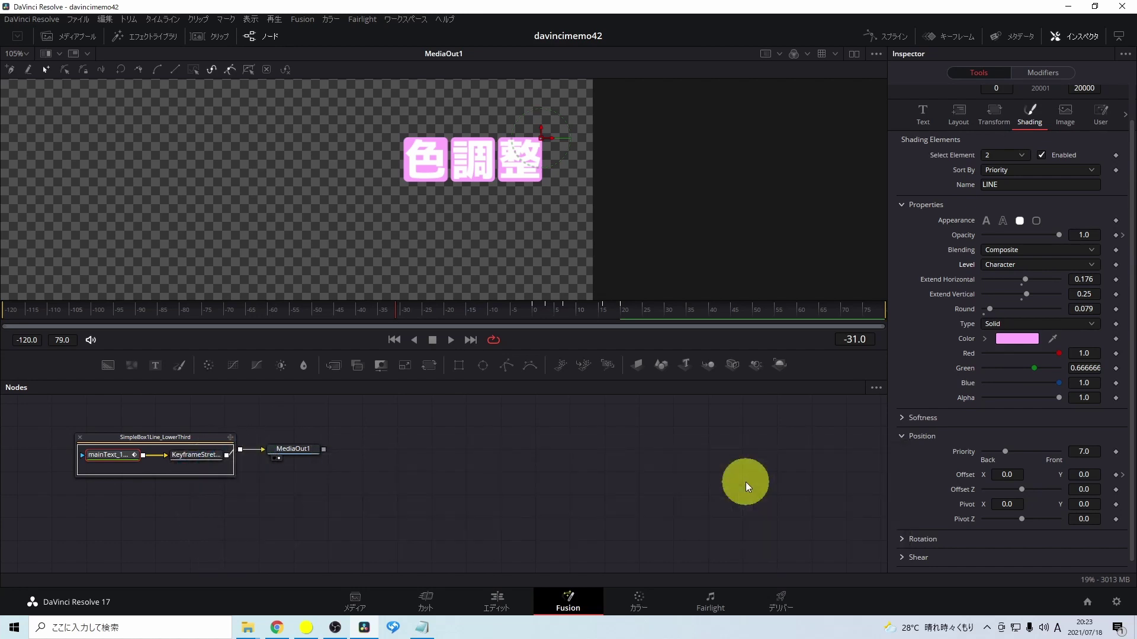